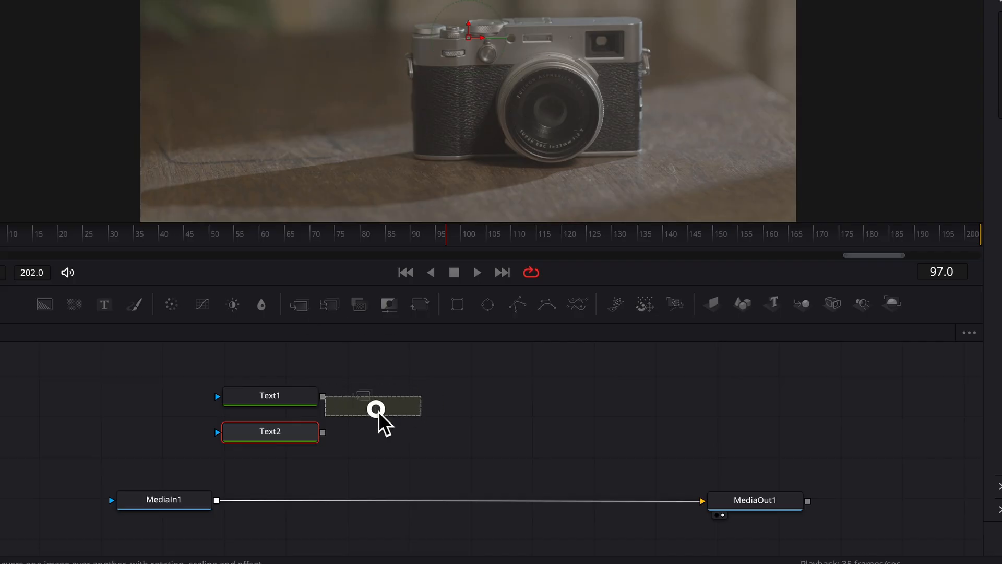
# Step: Insert a Merge node between MediaIn1 and MediaOut1, and composite both text nodes over the clip through Merge1 and Merge2
pyautogui.moveTo(304, 306); pyautogui.dragTo(459, 501)
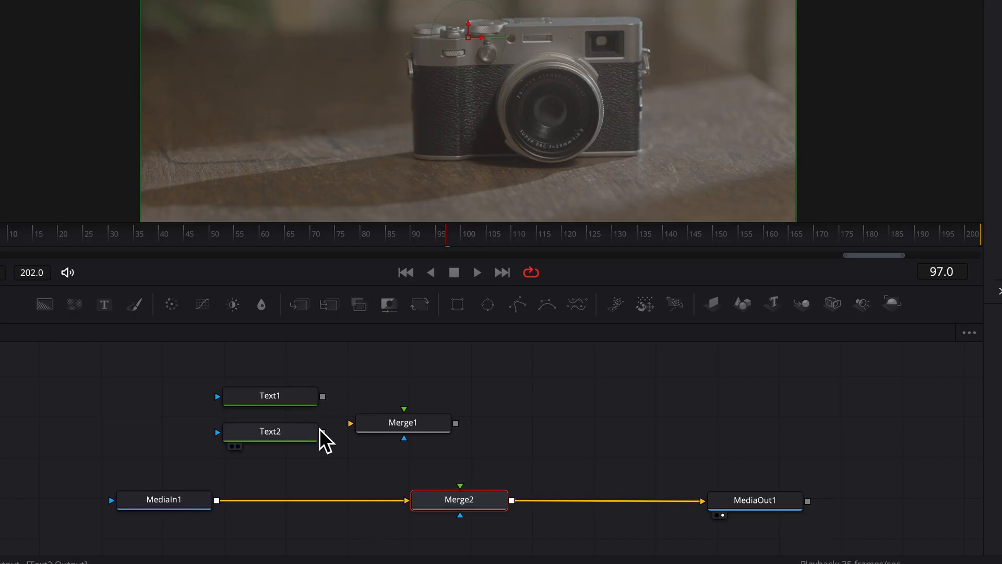
pyautogui.moveTo(322, 432); pyautogui.dragTo(460, 484)
# Step: Enter "FUJI X100VI" as the text of the Text1 node
pyautogui.click(282, 400)
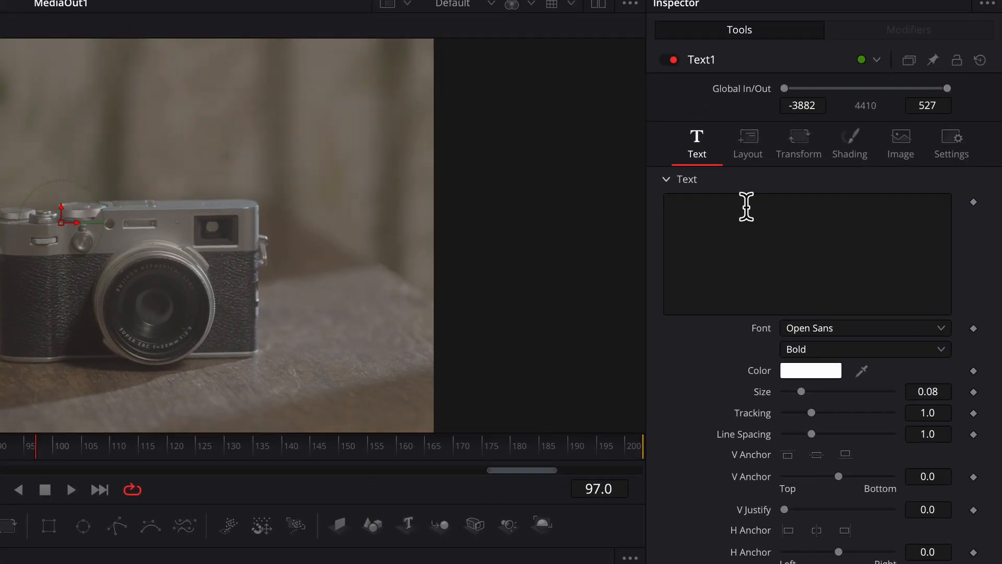
pyautogui.click(730, 225)
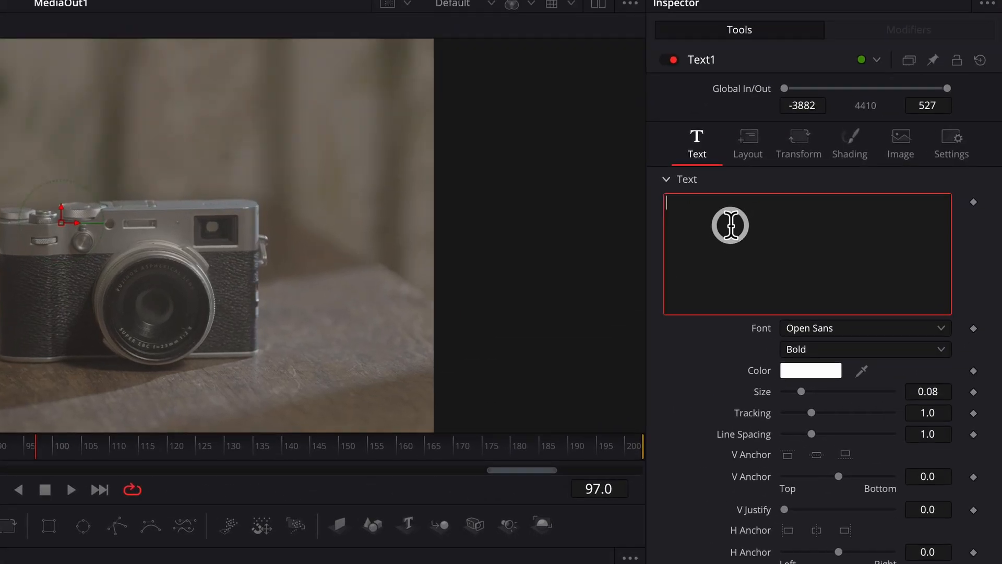
pyautogui.write('FU')
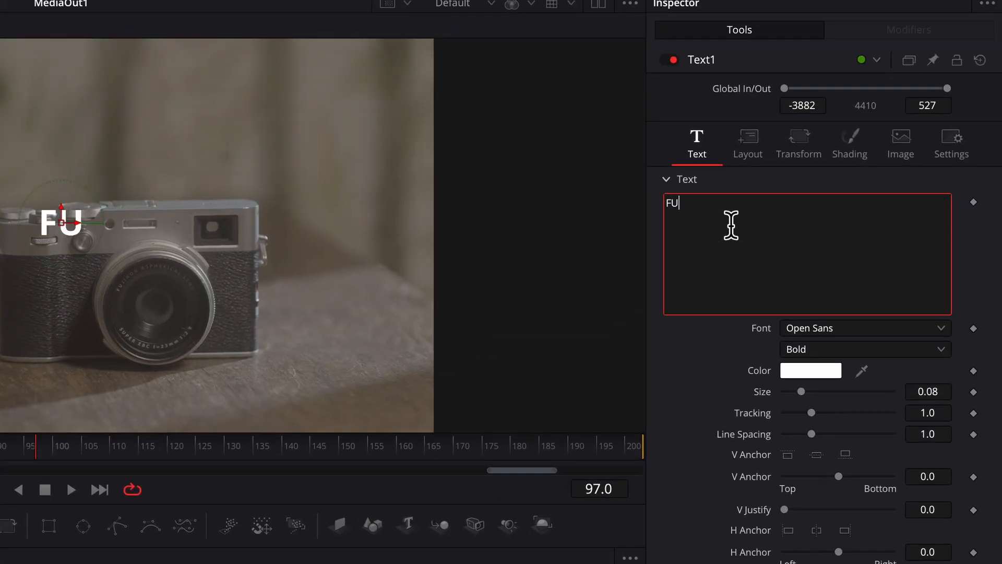
pyautogui.write('JI')
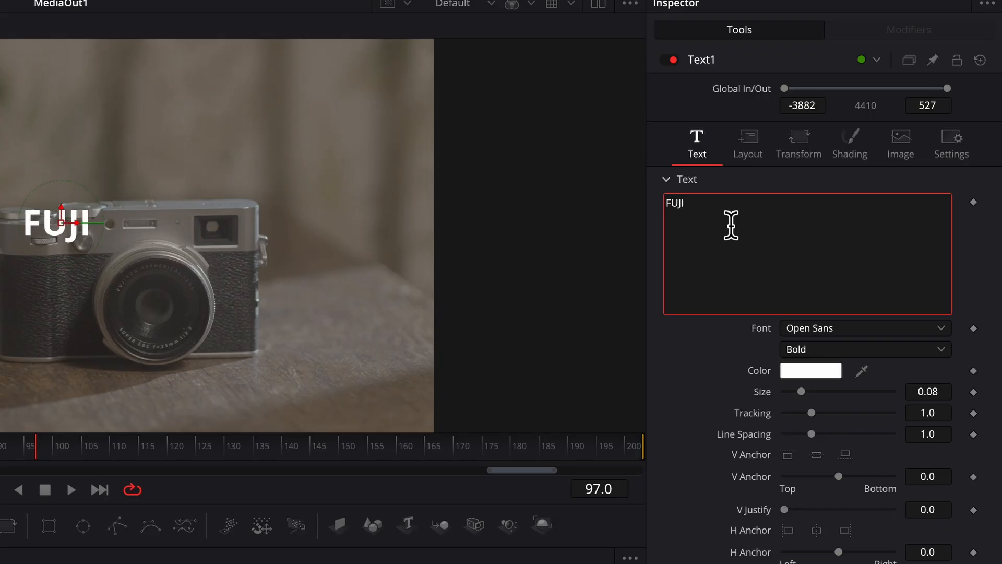
pyautogui.write(' X100V')
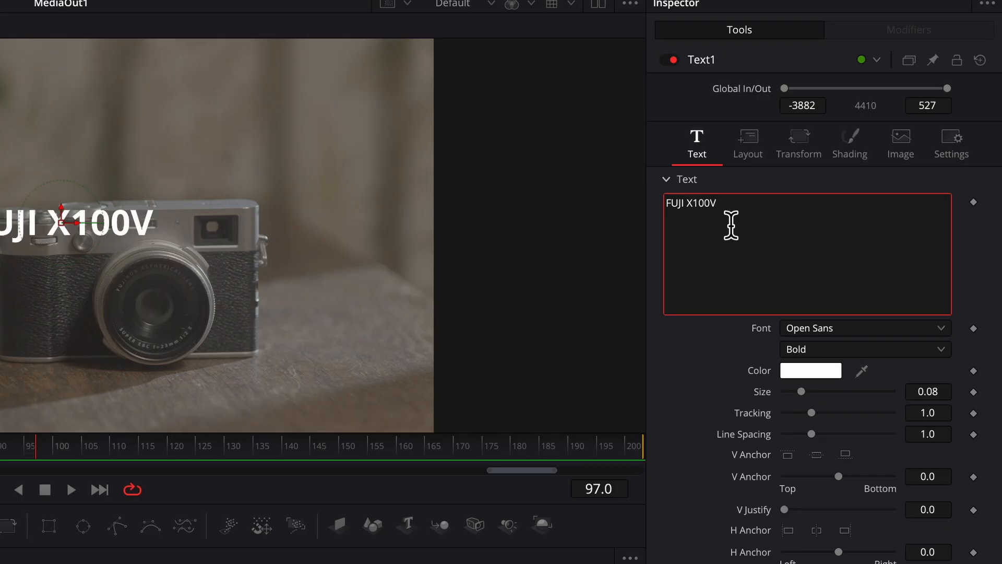
pyautogui.write('I')
# Step: Set the title's font to Milker
pyautogui.click(832, 324)
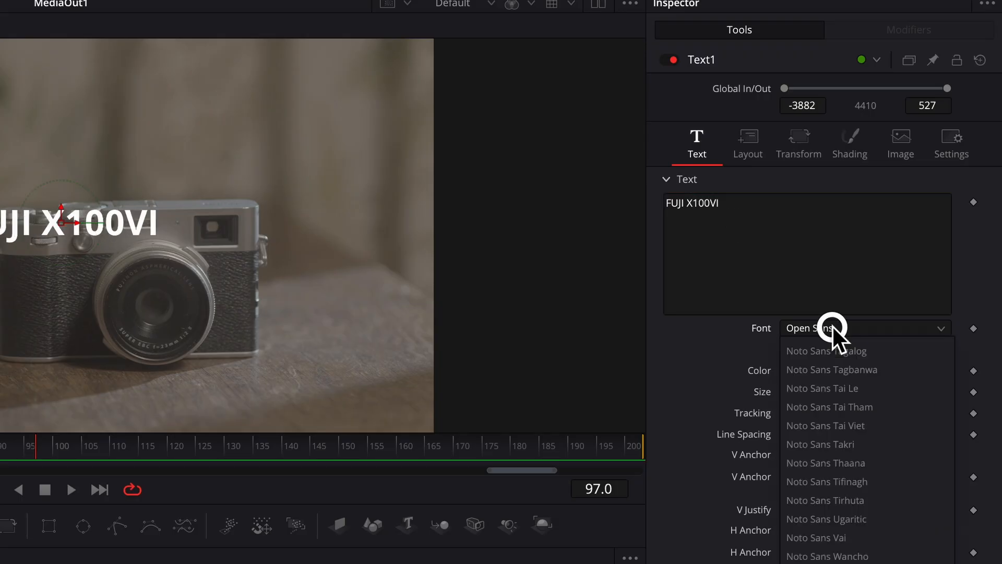
pyautogui.press('m')
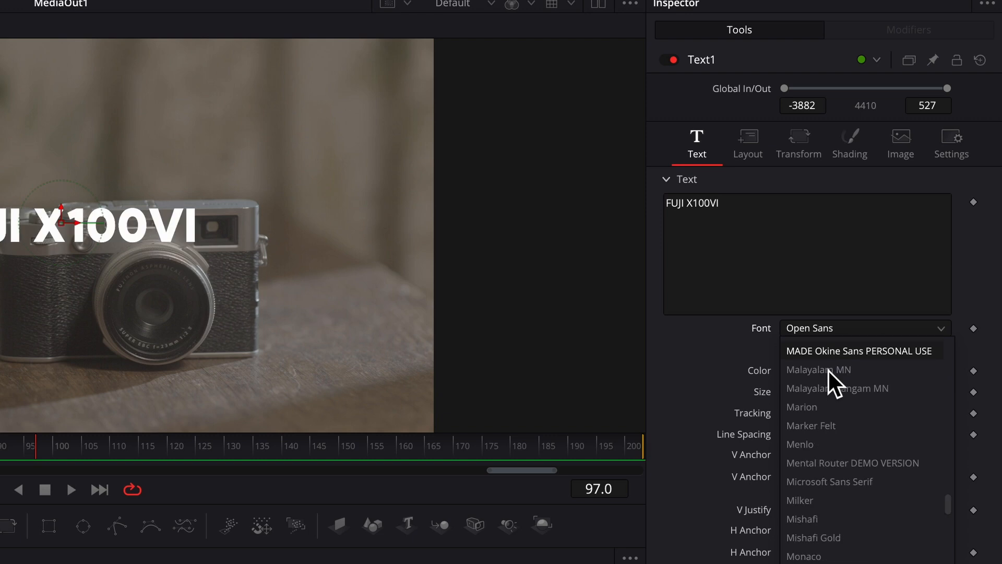
pyautogui.click(827, 500)
# Step: Shrink the FUJI X100VI title and place it in the image's upper-left area, beside the camera
pyautogui.moveTo(803, 392); pyautogui.dragTo(796, 393)
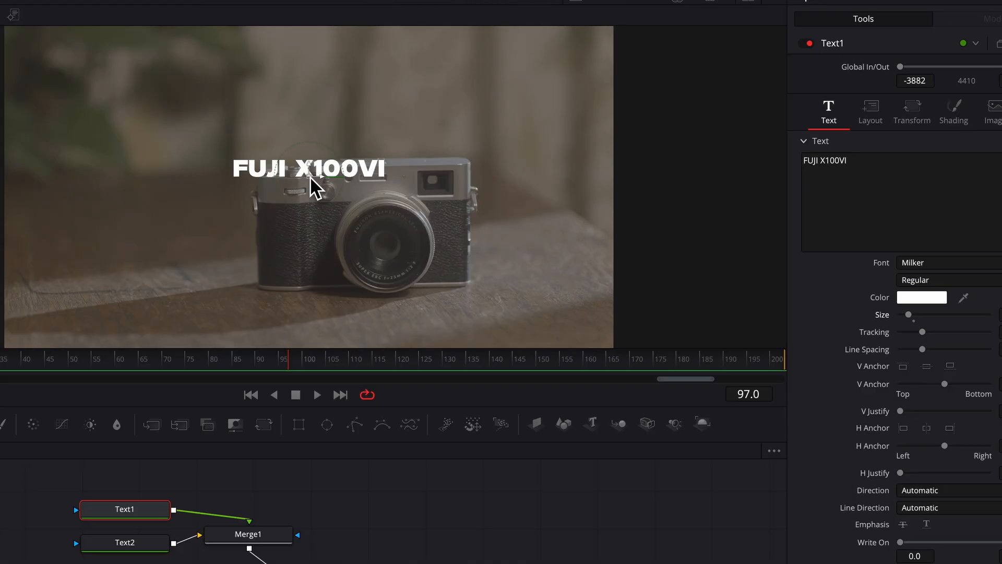
pyautogui.moveTo(310, 176); pyautogui.dragTo(141, 129)
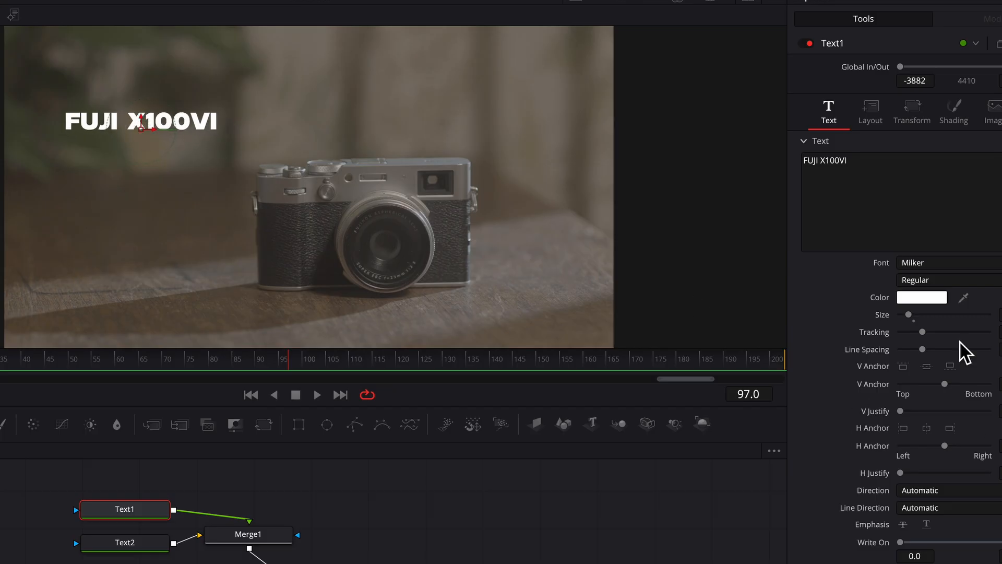
pyautogui.moveTo(909, 315); pyautogui.dragTo(908, 315)
# Step: Enter "Guarateed to make all your pictures look amazing" in the Text2 node, with a line break before "pictures"
pyautogui.click(124, 542)
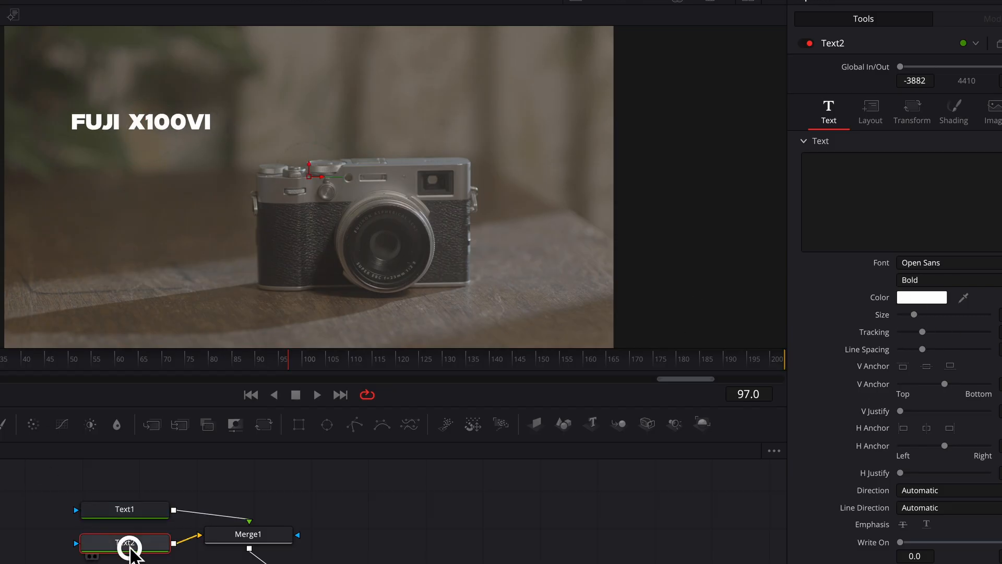
pyautogui.click(831, 196)
pyautogui.write('Guarateed to ')
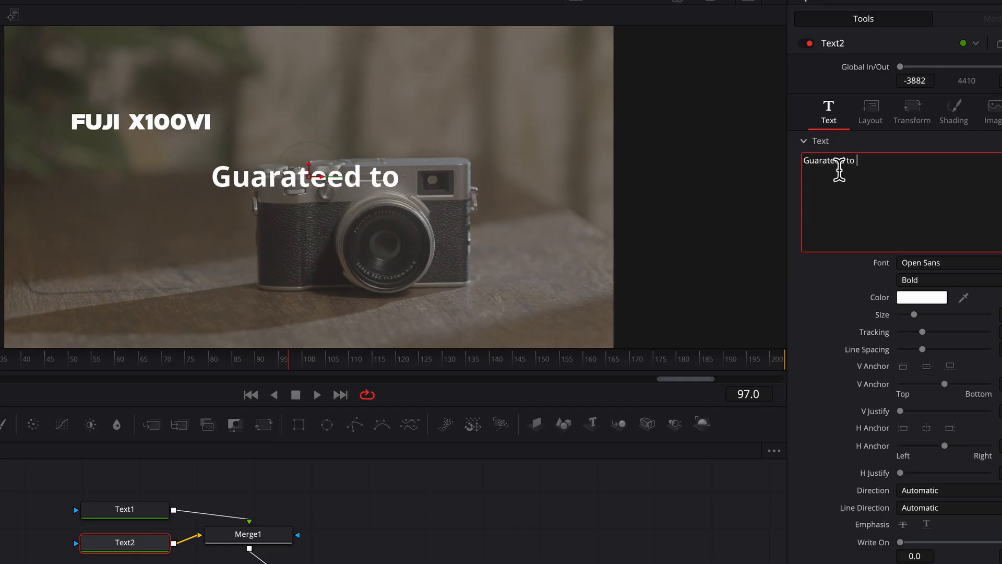
pyautogui.write('make all your pictures look amazing')
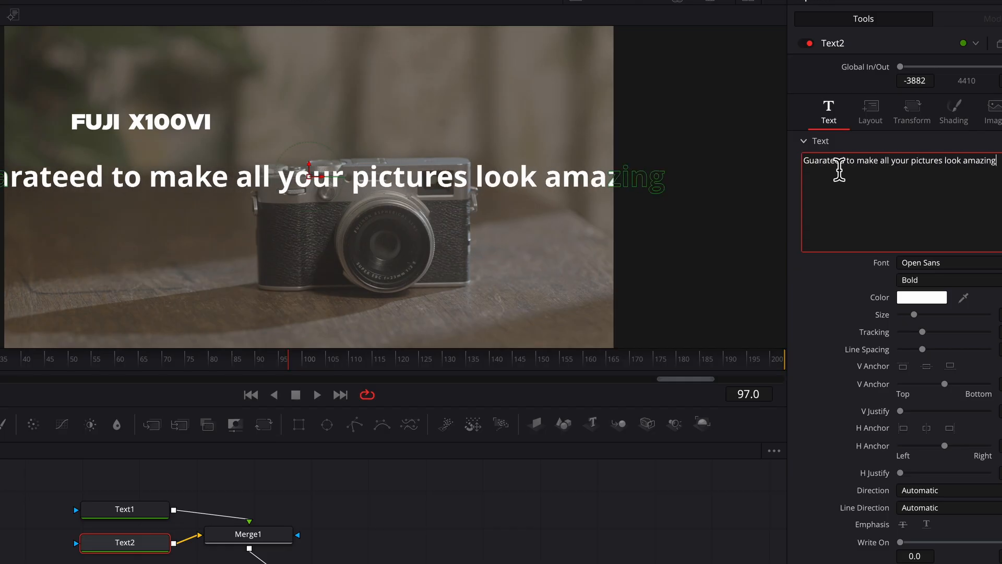
pyautogui.click(911, 161)
pyautogui.press('Return')
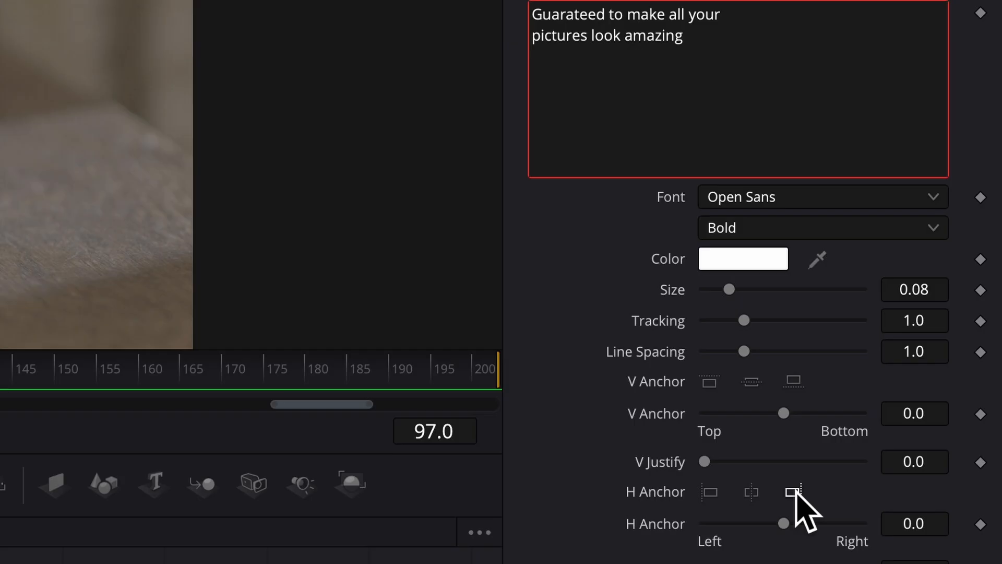
# Step: Anchor the tagline to the right at size about 0.0276 and place it directly beneath the FUJI X100VI title
pyautogui.click(950, 427)
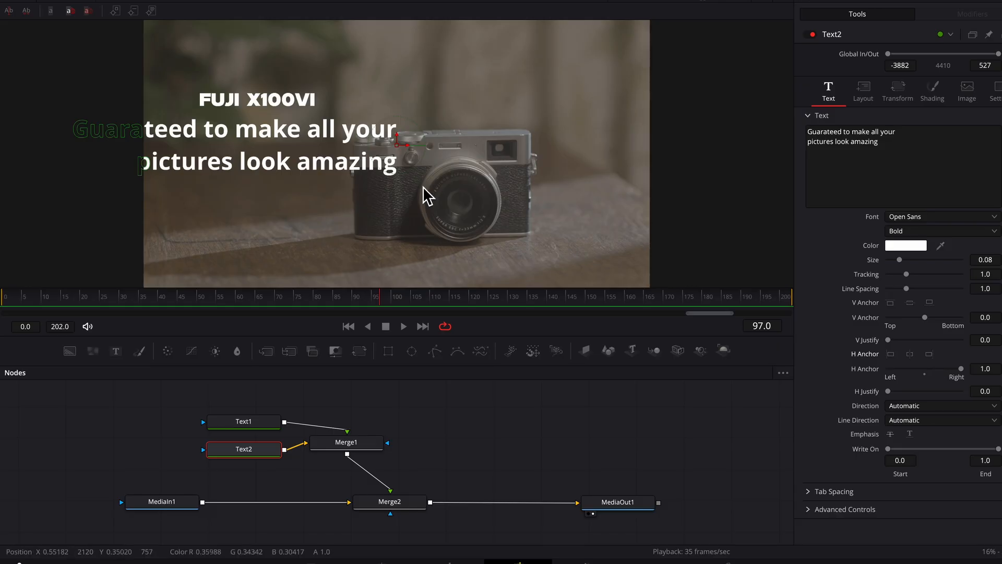
pyautogui.moveTo(899, 259); pyautogui.dragTo(893, 260)
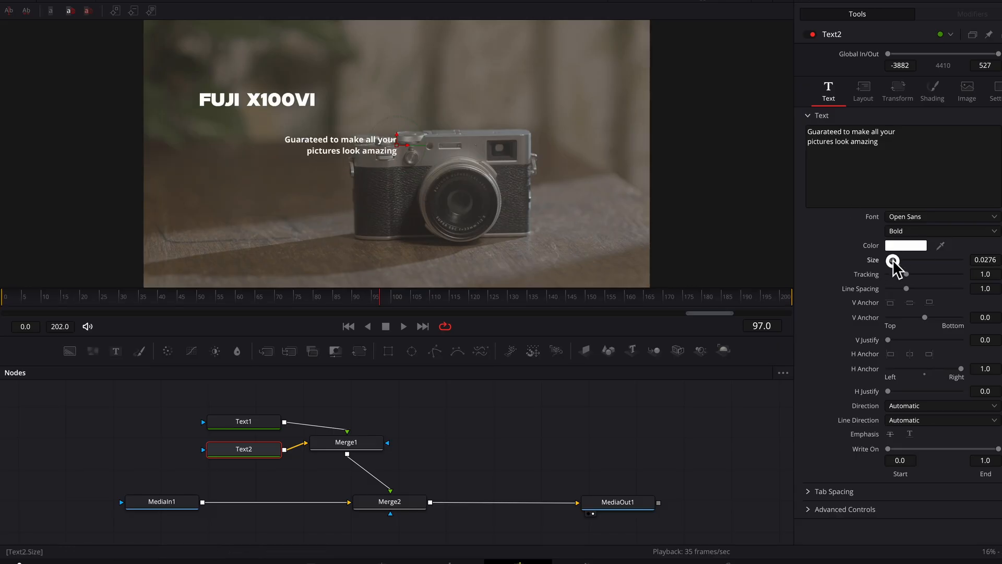
pyautogui.moveTo(390, 150); pyautogui.dragTo(318, 123)
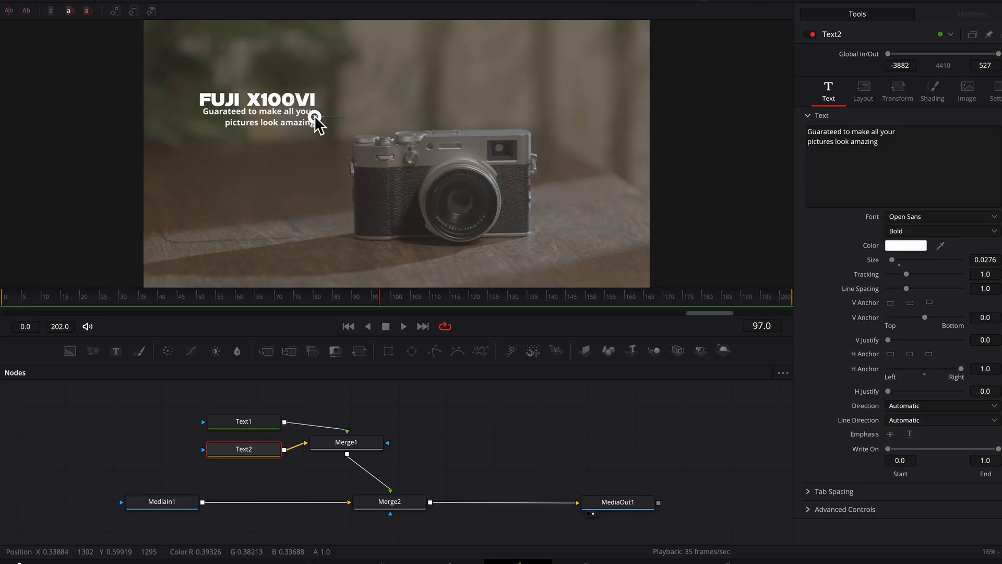
# Step: Set the tagline's font to Hoefler Text in the Italic style
pyautogui.click(908, 216)
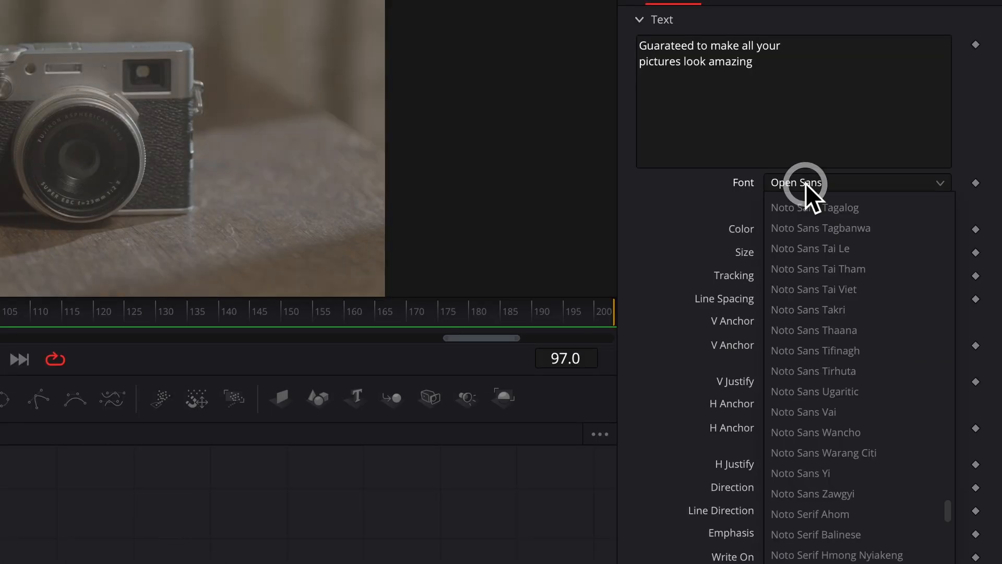
pyautogui.press('h')
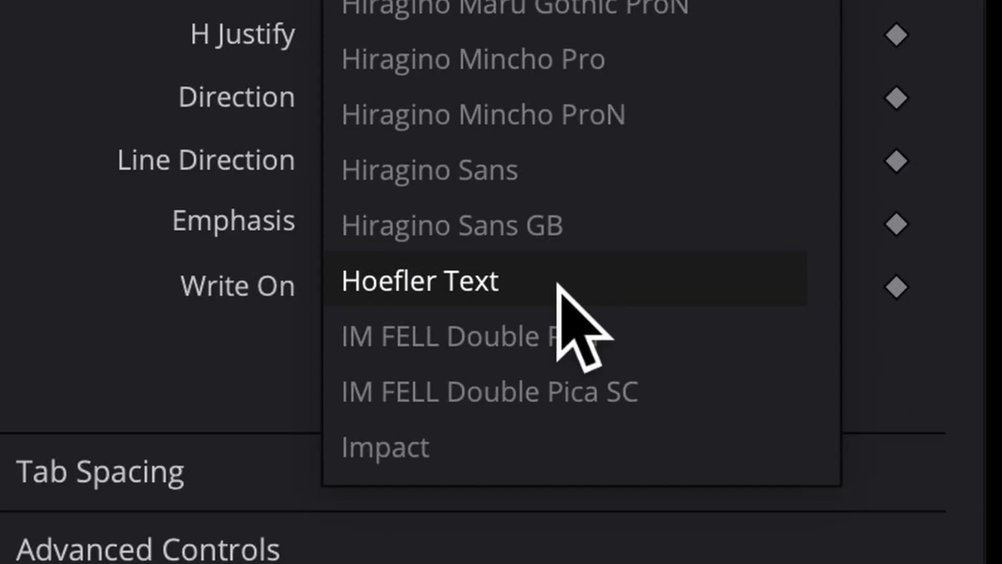
pyautogui.click(502, 283)
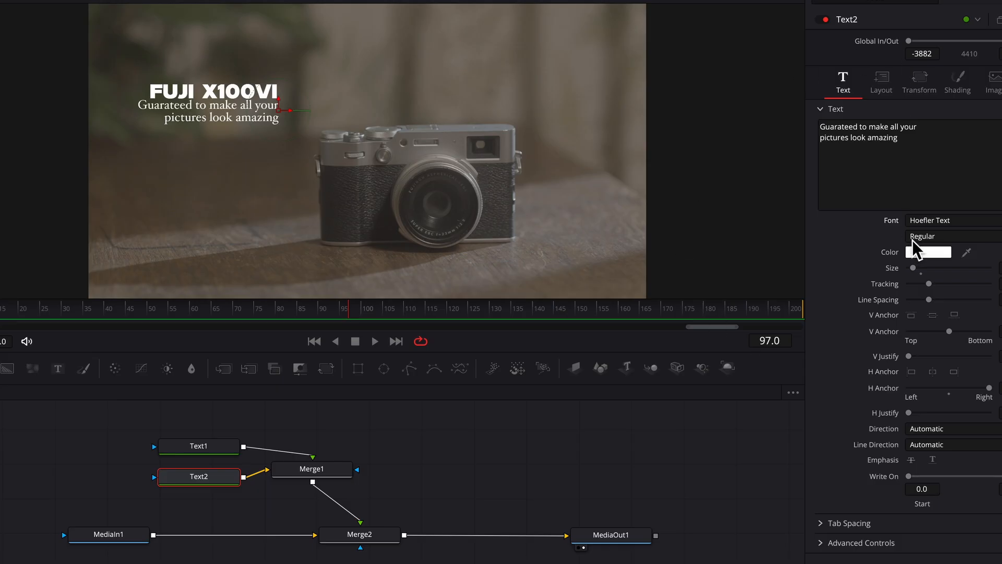
pyautogui.click(943, 239)
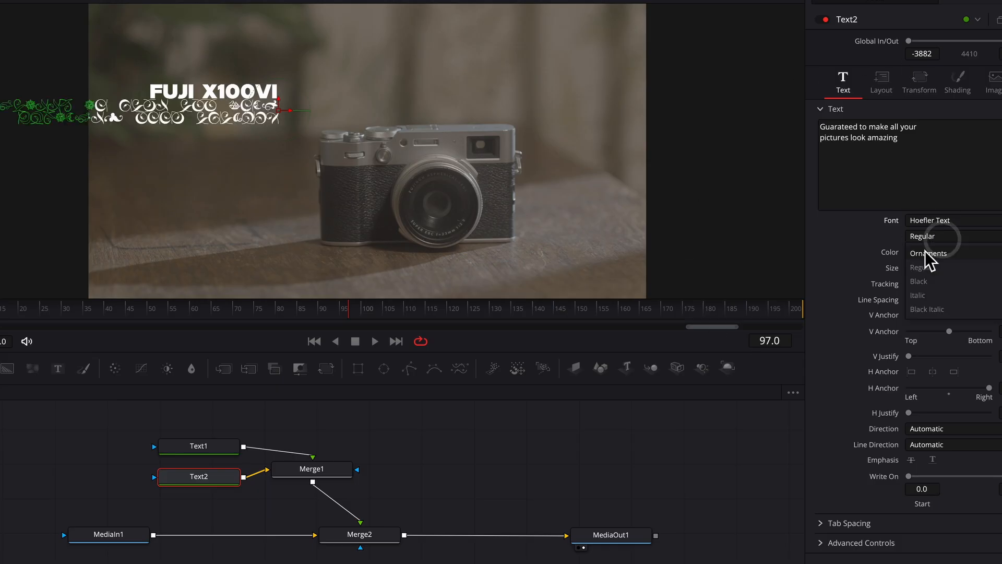
pyautogui.click(931, 293)
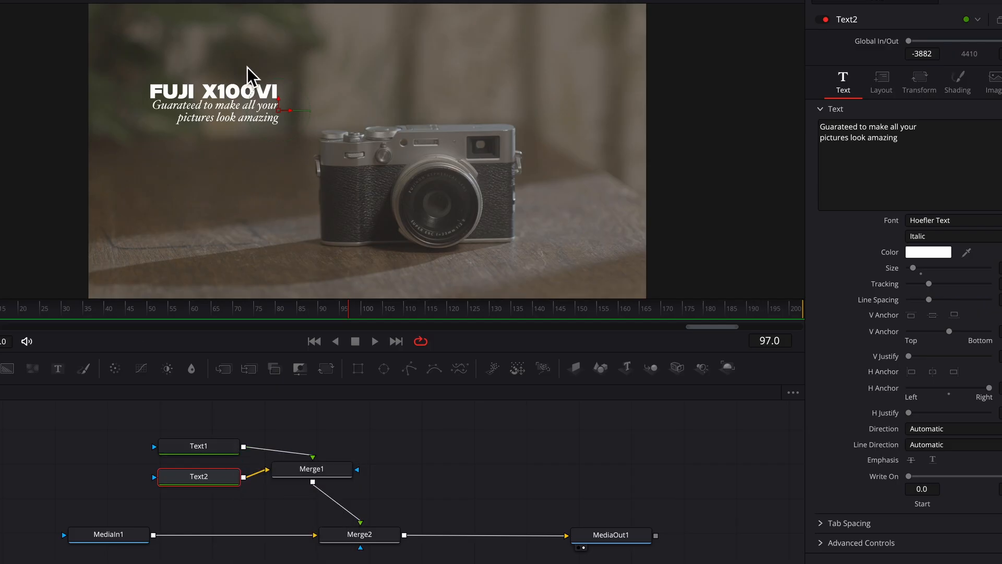
# Step: Shift the text nodes and Merge1 aside and add a Background node masked by a Rectangle in the freed space
pyautogui.moveTo(397, 512); pyautogui.dragTo(163, 429)
pyautogui.moveTo(219, 474); pyautogui.dragTo(318, 455)
pyautogui.moveTo(359, 369); pyautogui.dragTo(190, 493)
pyautogui.moveTo(7, 368); pyautogui.dragTo(99, 462)
pyautogui.moveTo(183, 499); pyautogui.dragTo(56, 464)
# Step: Add a Merge node after Merge1 and connect Background1 to its foreground input
pyautogui.moveTo(422, 450); pyautogui.dragTo(429, 452)
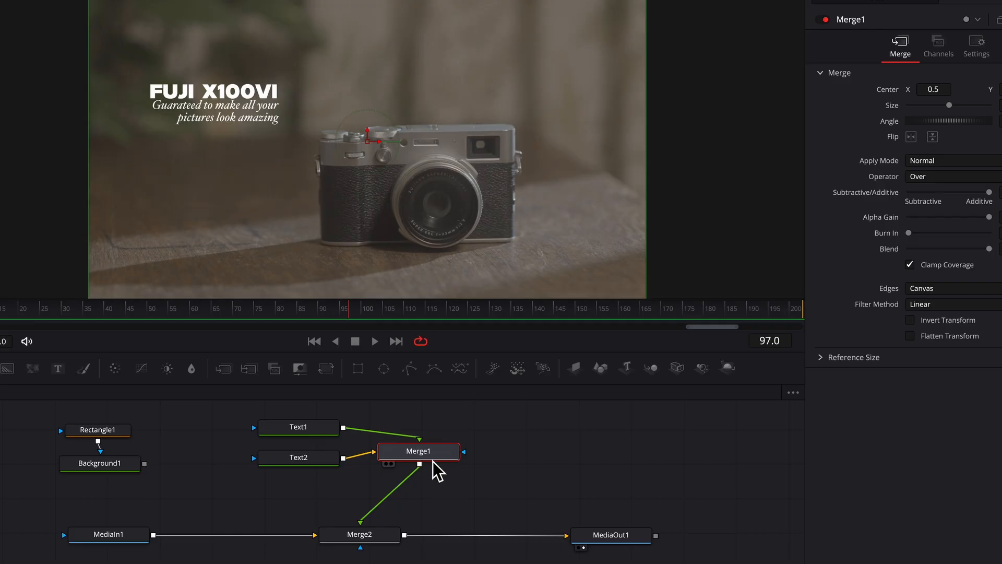
pyautogui.hotkey('shift', 'space')
pyautogui.write('merge')
pyautogui.press('Return')
pyautogui.moveTo(257, 464); pyautogui.dragTo(472, 502)
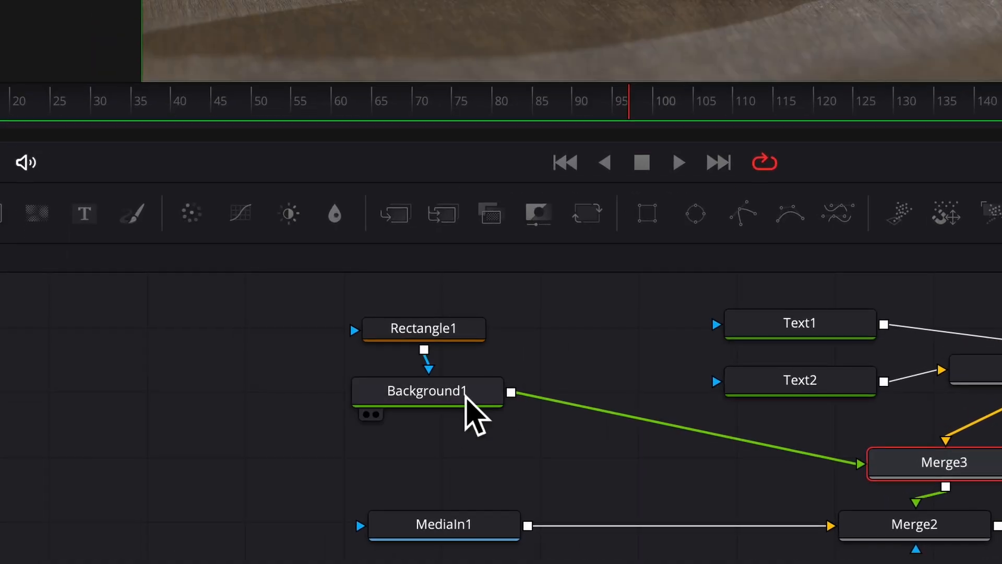
# Step: Lower the alpha of Background1 to about 0.315
pyautogui.click(261, 463)
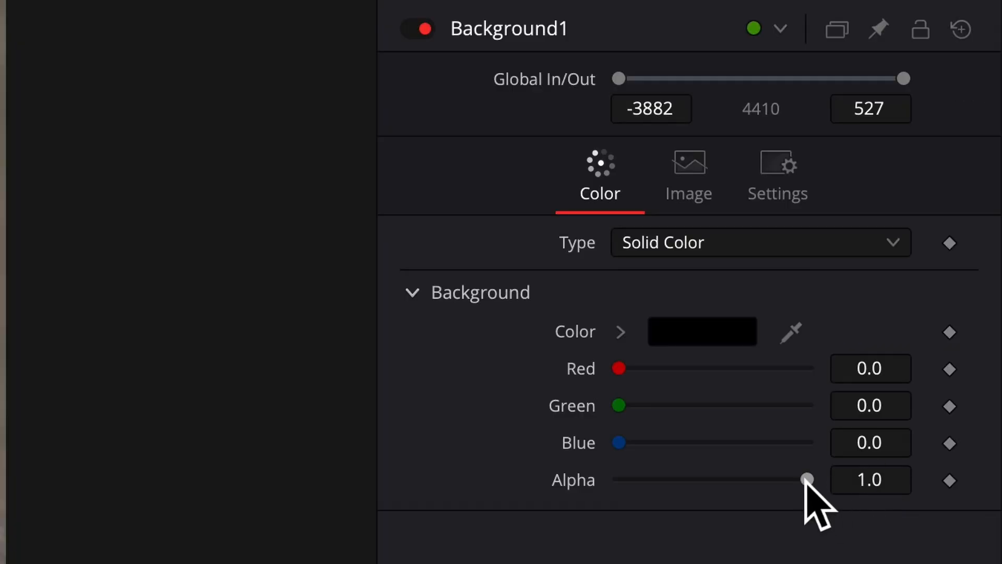
pyautogui.moveTo(808, 480); pyautogui.dragTo(700, 493)
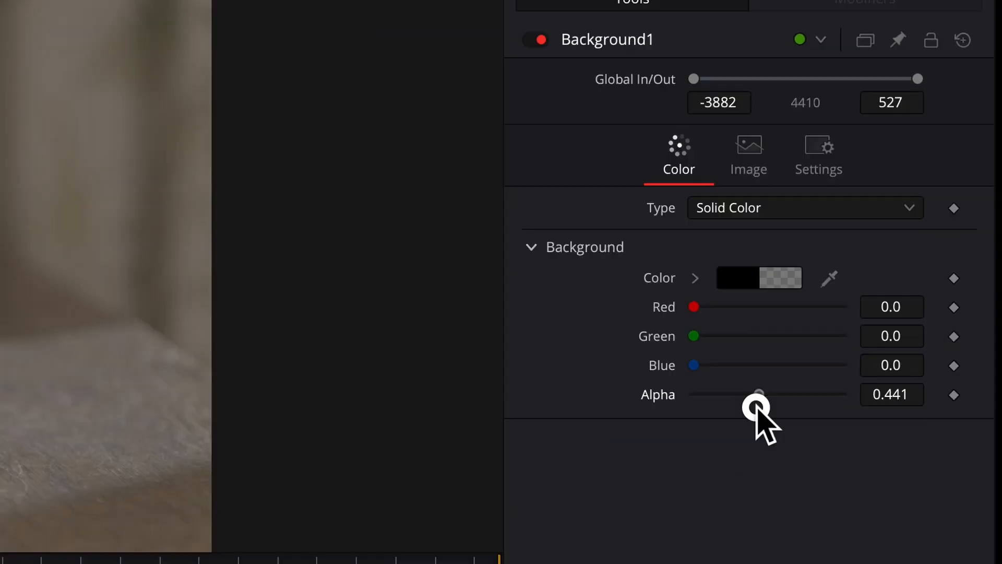
pyautogui.moveTo(756, 408); pyautogui.dragTo(742, 406)
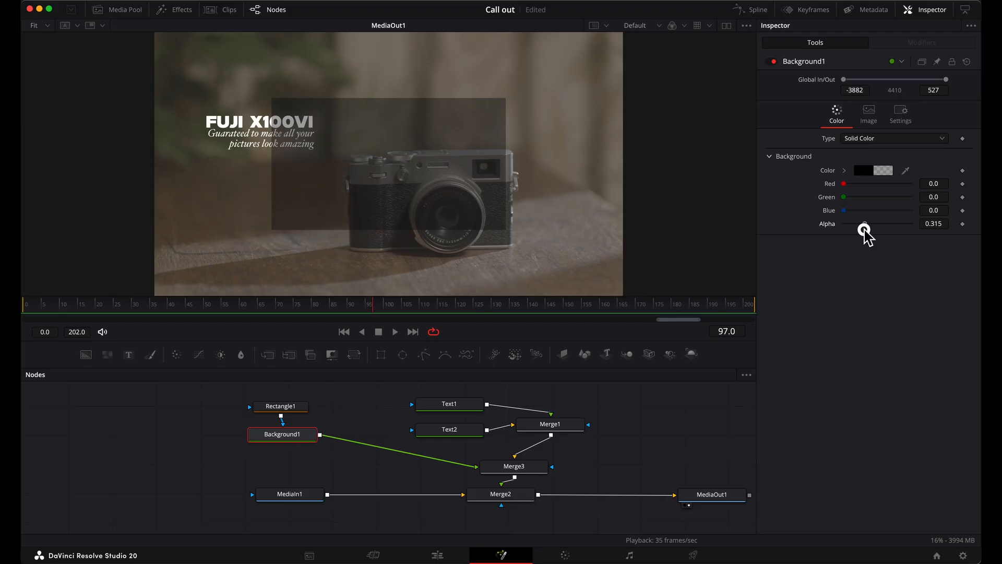
pyautogui.moveTo(865, 230); pyautogui.dragTo(864, 230)
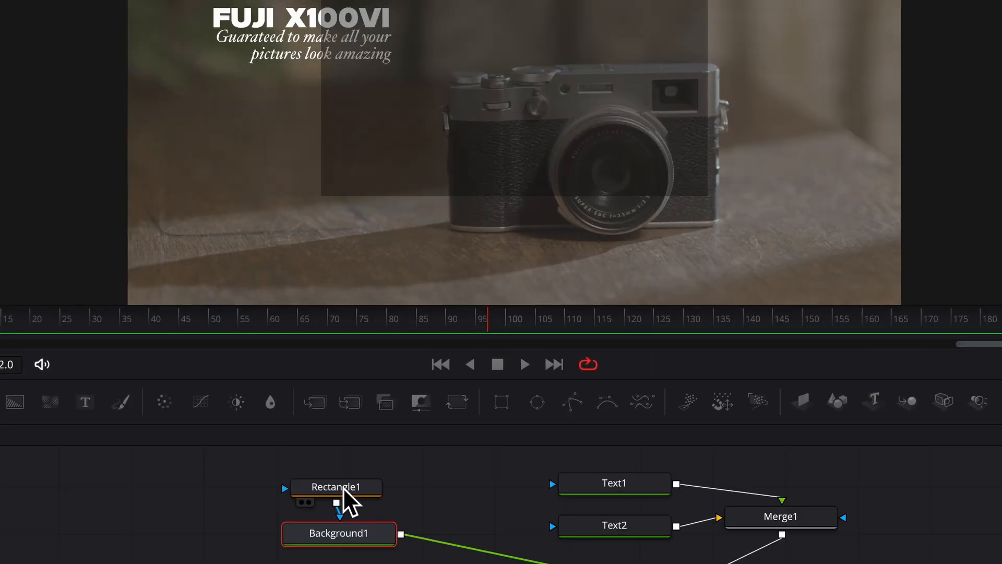
# Step: Move the Rectangle1 mask over the title and tagline, centred at about X 0.228, Y 0.609
pyautogui.click(345, 501)
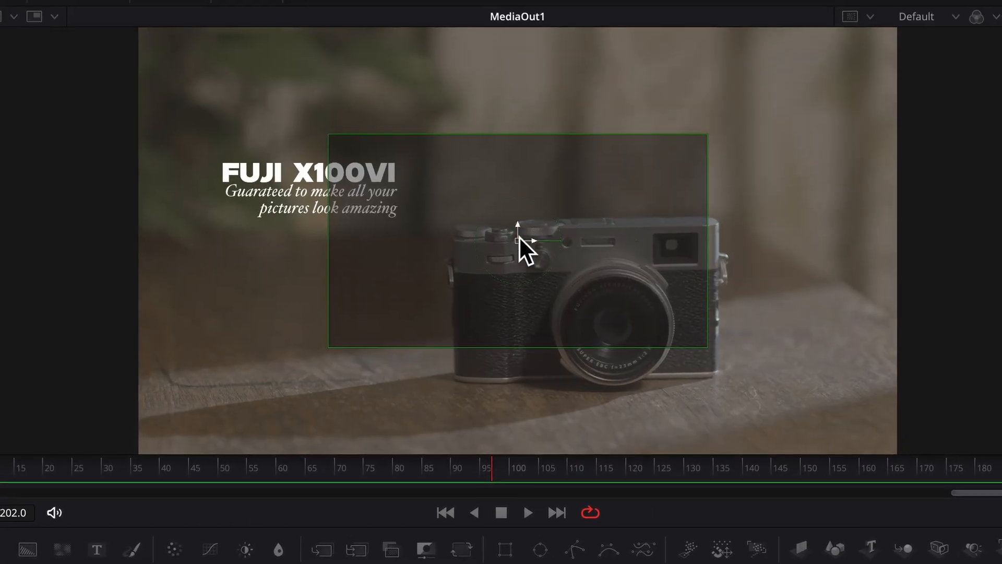
pyautogui.moveTo(513, 84); pyautogui.dragTo(432, 83)
pyautogui.moveTo(444, 237); pyautogui.dragTo(331, 203)
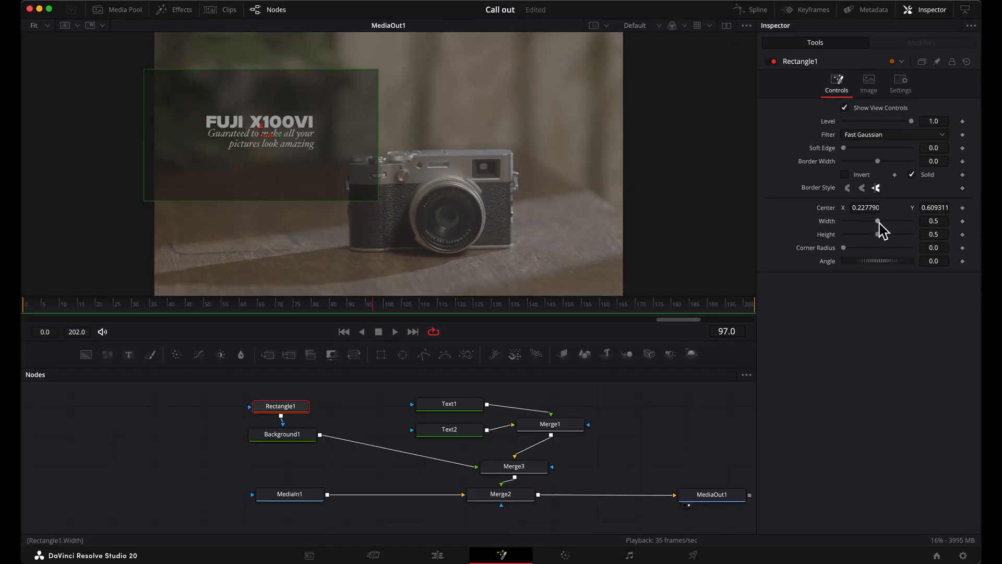
# Step: Resize Rectangle1 to width 0.315 and height about 0.205, and recentre it around the title and tagline
pyautogui.moveTo(877, 221); pyautogui.dragTo(859, 234)
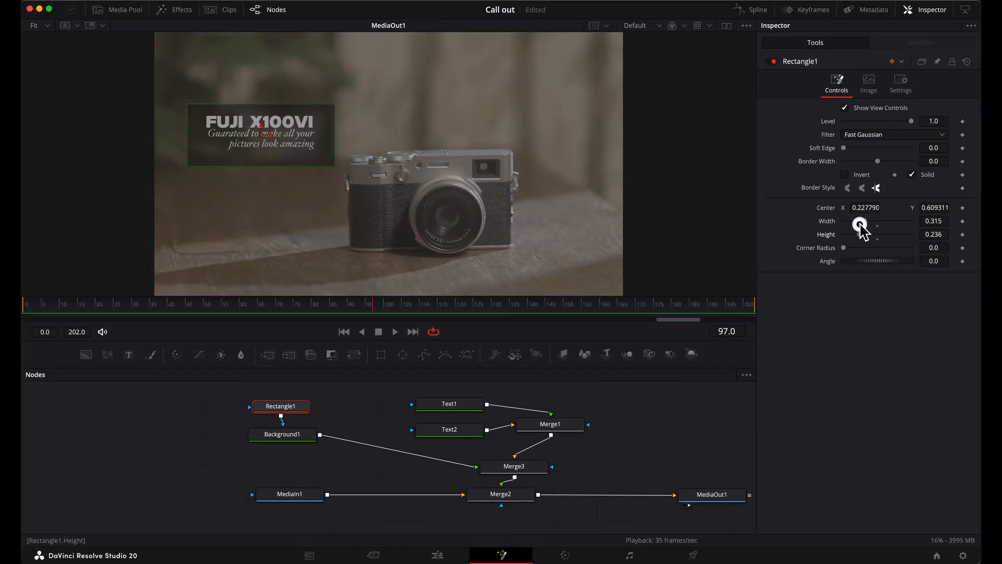
pyautogui.moveTo(260, 133); pyautogui.dragTo(253, 131)
pyautogui.moveTo(859, 234); pyautogui.dragTo(860, 234)
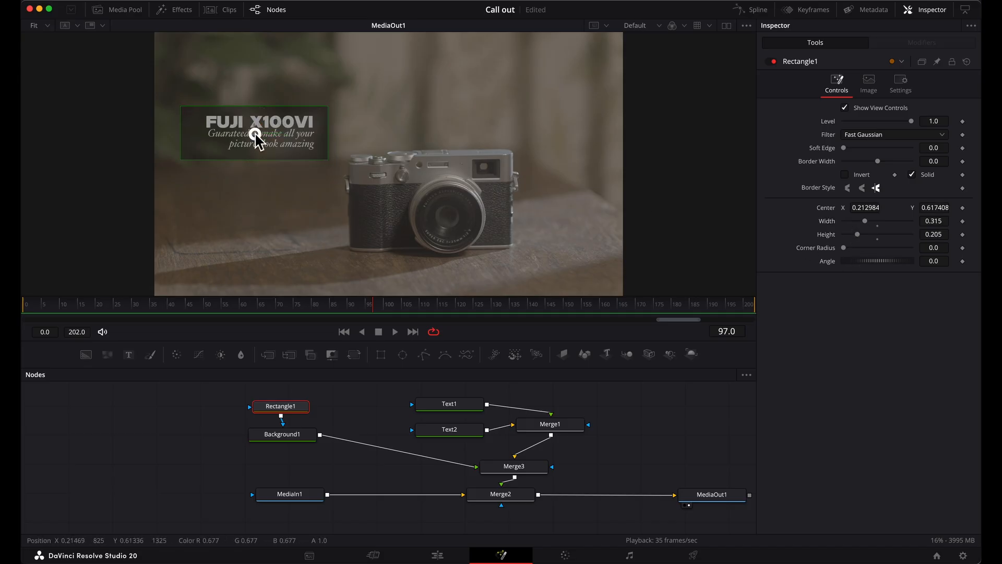
pyautogui.moveTo(255, 134); pyautogui.dragTo(259, 135)
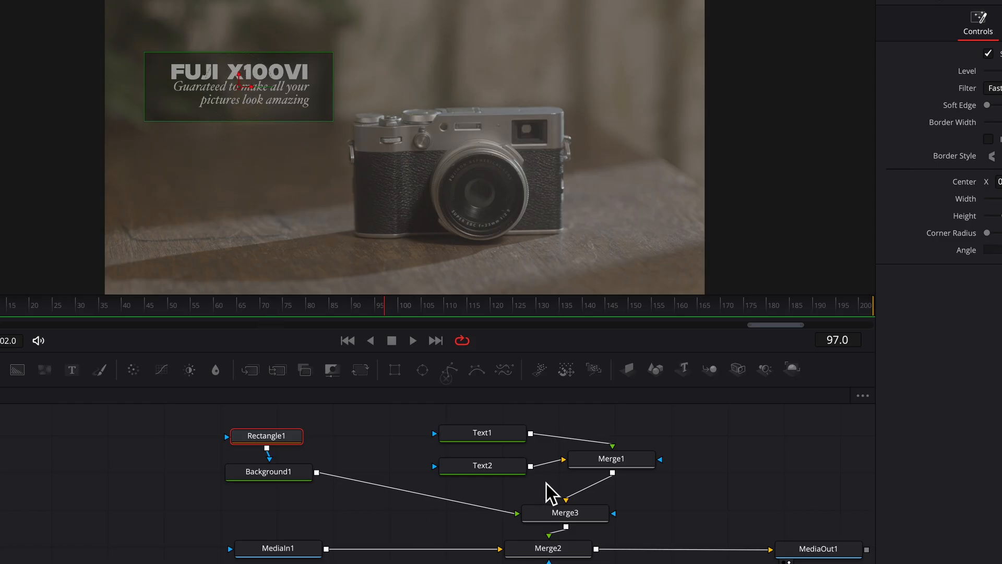
# Step: Disconnect Background1 from Merge3 and reconnect it to the same foreground input
pyautogui.moveTo(517, 514); pyautogui.dragTo(448, 524)
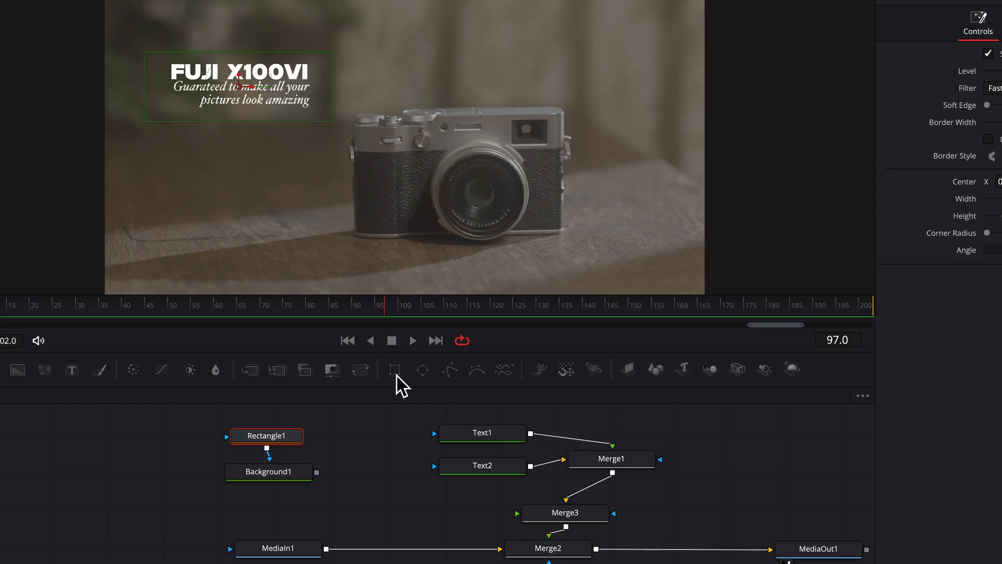
pyautogui.moveTo(317, 472); pyautogui.dragTo(518, 514)
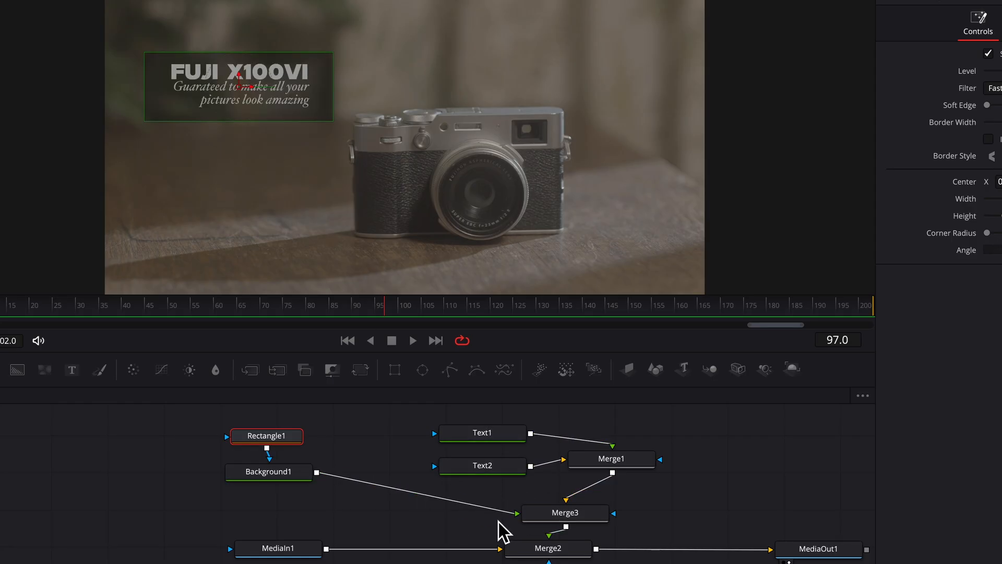
# Step: Swap the foreground and background inputs of Merge3, and space out the merge and media nodes in the graph
pyautogui.click(563, 514)
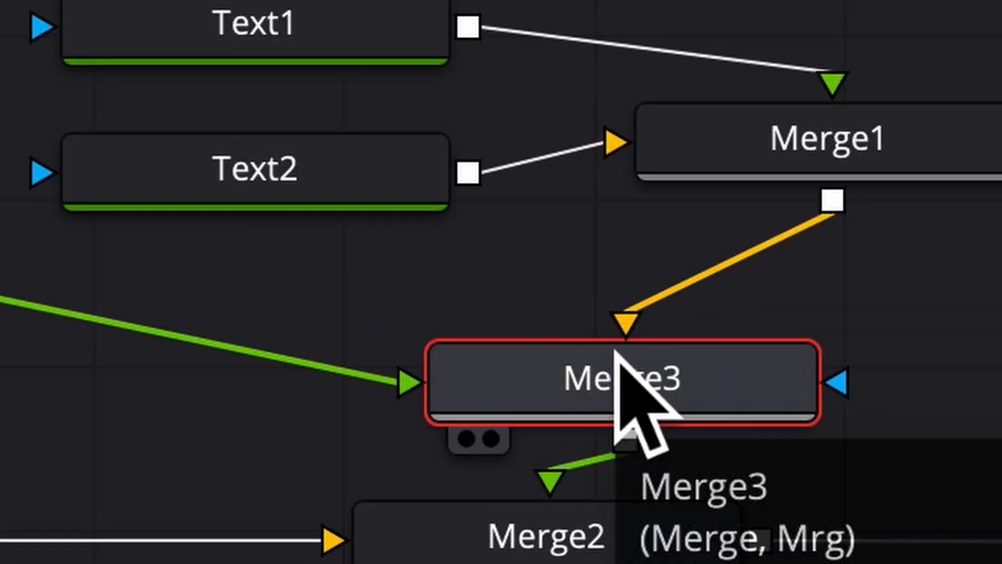
pyautogui.press('super+t')
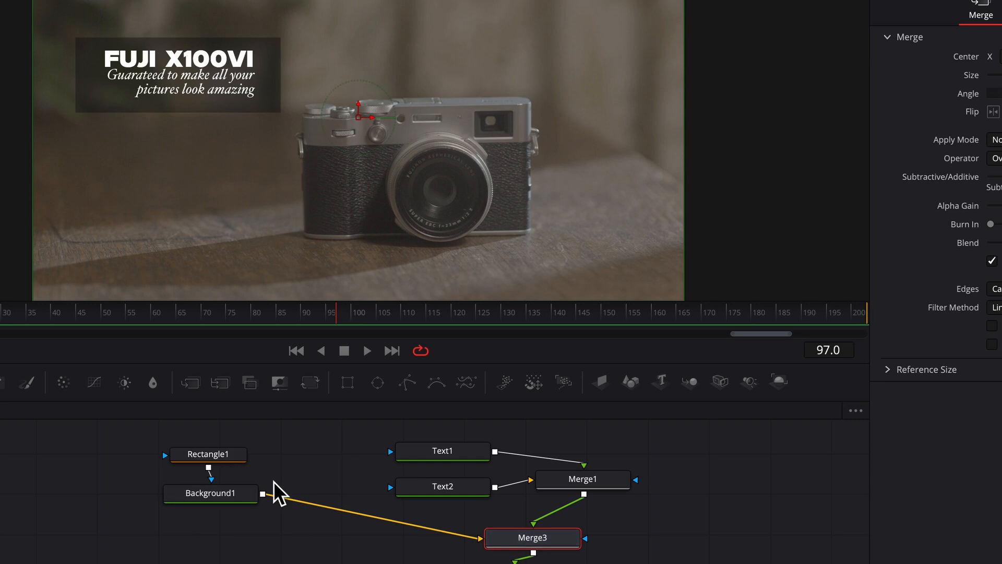
pyautogui.moveTo(533, 543); pyautogui.dragTo(527, 532)
pyautogui.moveTo(593, 527); pyautogui.dragTo(577, 528)
pyautogui.moveTo(321, 521); pyautogui.dragTo(320, 537)
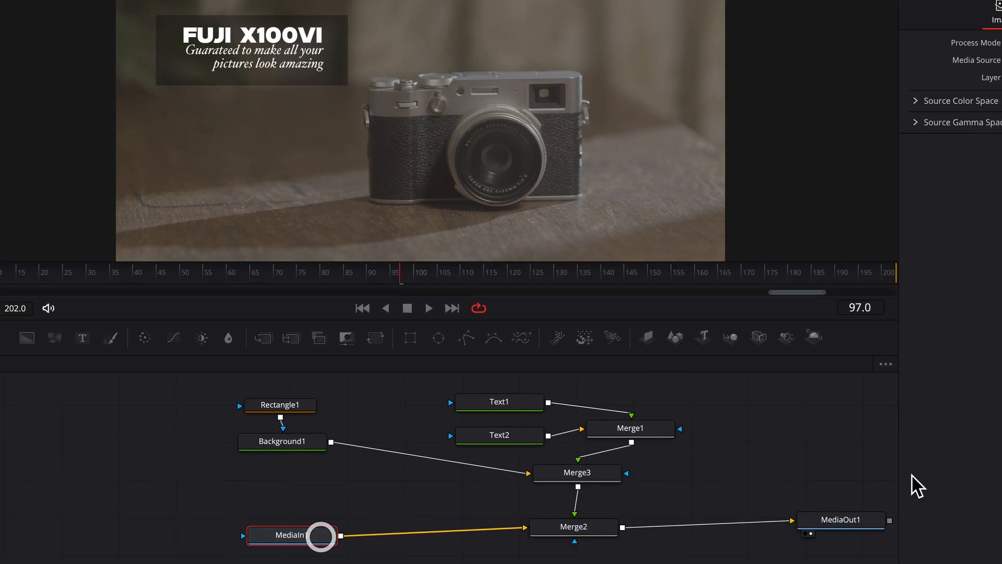
pyautogui.moveTo(847, 519); pyautogui.dragTo(847, 528)
# Step: Add a Merge node directly after Merge3, between it and Merge2
pyautogui.click(532, 529)
pyautogui.hotkey('shift', 'space')
pyautogui.write('merge')
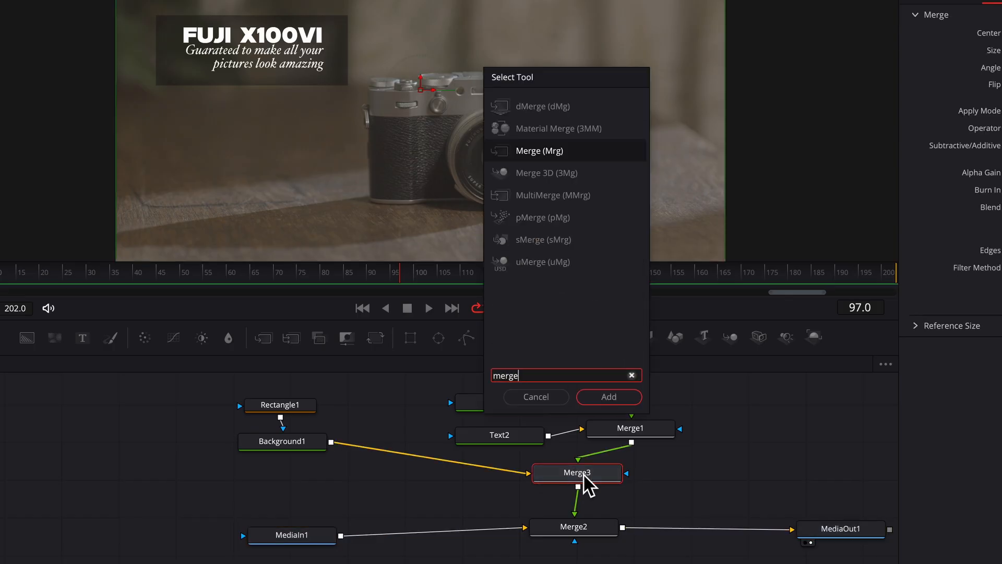
pyautogui.press('Return')
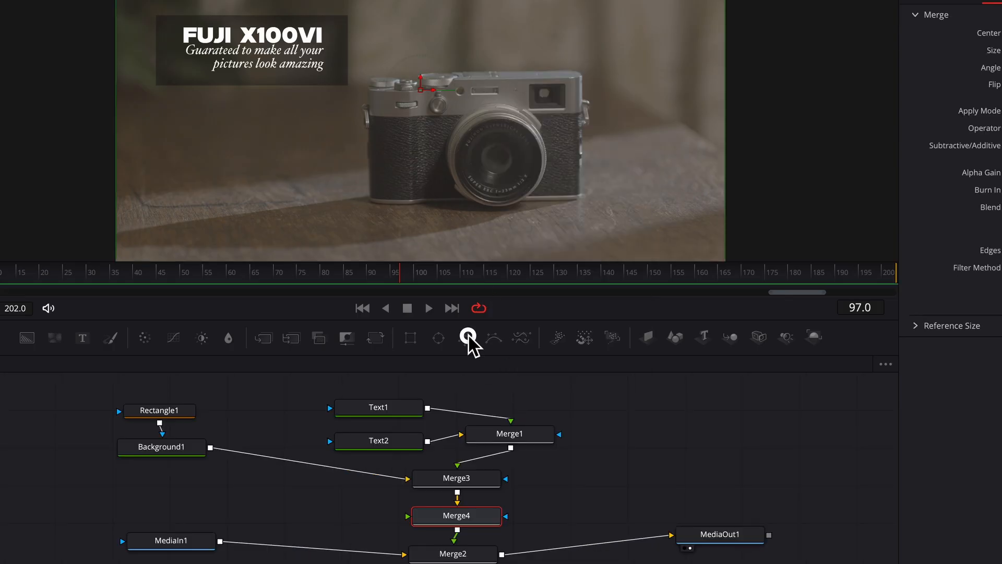
# Step: Add a Polygon mask and a Background node, mask the background with the polygon, and connect it to Merge4's foreground
pyautogui.moveTo(473, 345); pyautogui.dragTo(694, 429)
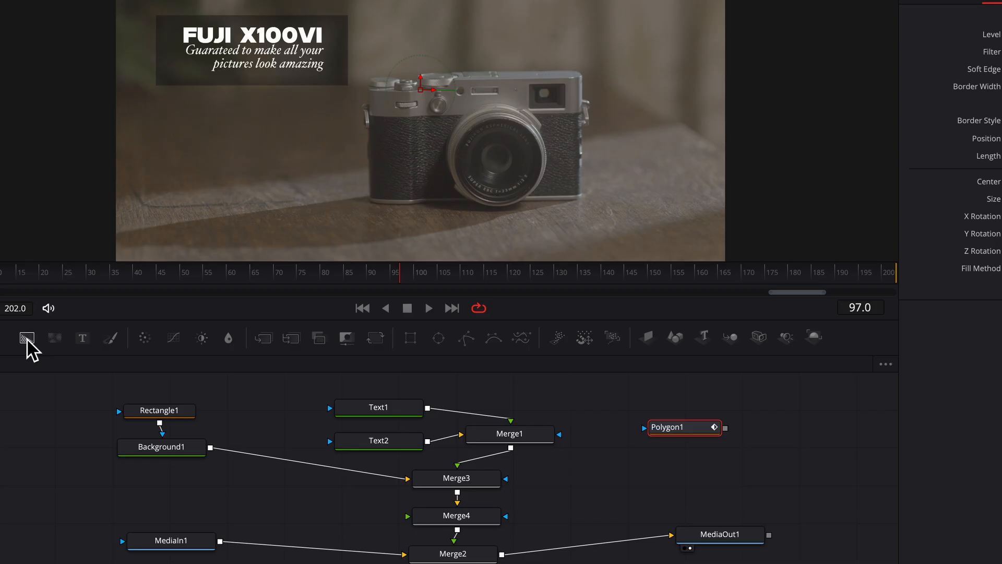
pyautogui.moveTo(27, 345); pyautogui.dragTo(670, 491)
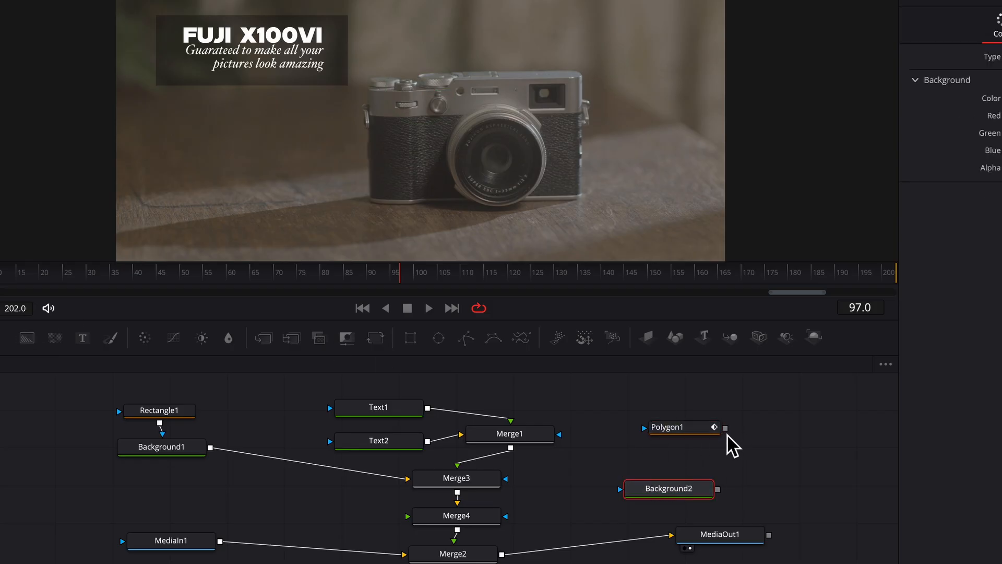
pyautogui.moveTo(726, 429); pyautogui.dragTo(407, 516)
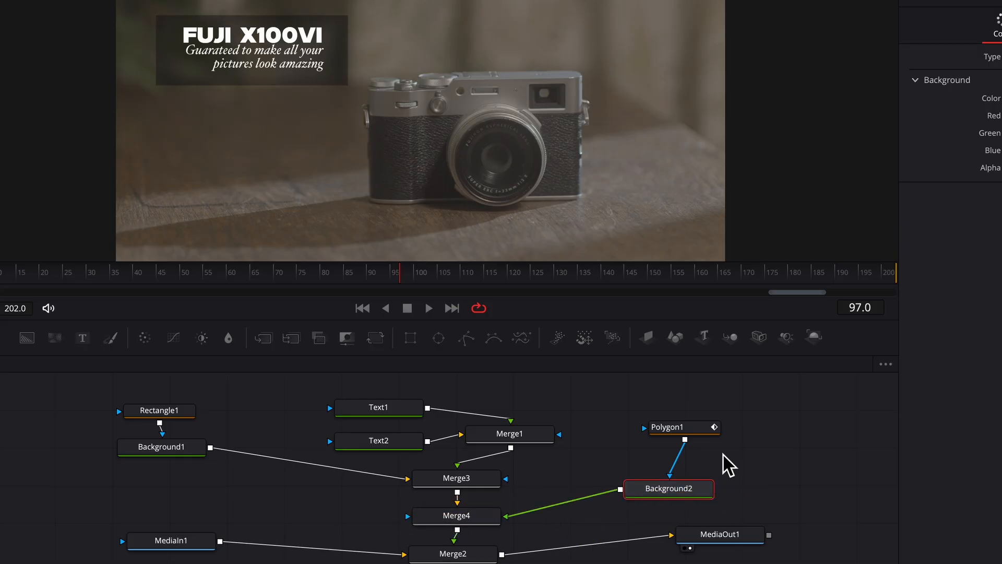
# Step: Set the Background2 colour to white
pyautogui.click(855, 99)
pyautogui.moveTo(626, 322); pyautogui.dragTo(588, 329)
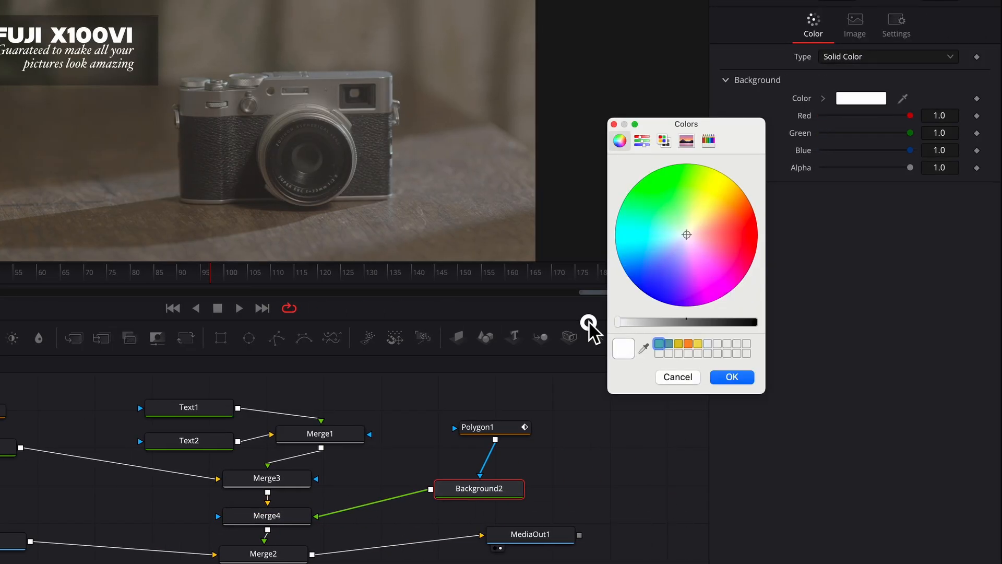
pyautogui.click(732, 377)
# Step: Draw the Polygon1 path down the text box's right edge, from corner to corner, and diagonally to the camera's left edge
pyautogui.click(488, 428)
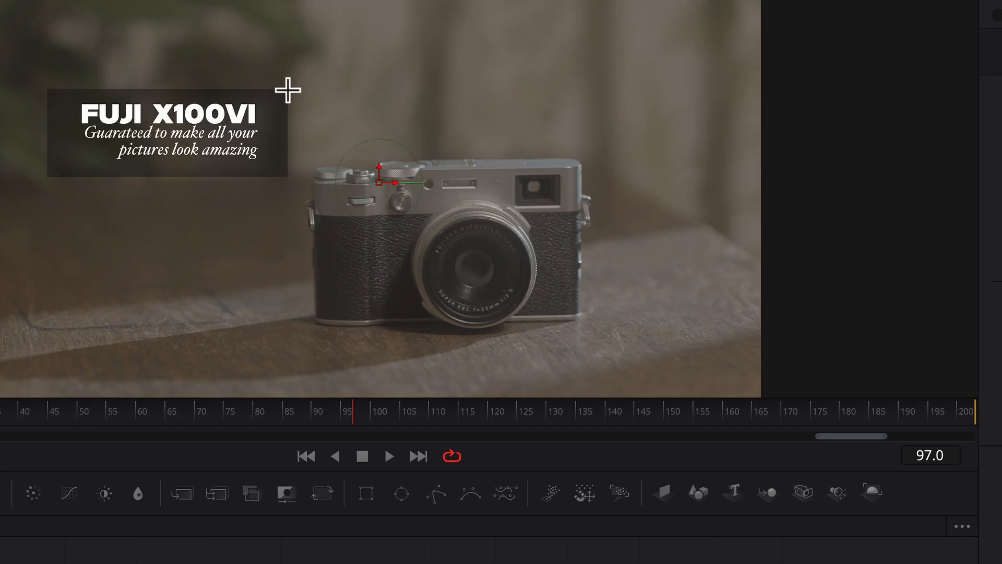
pyautogui.click(287, 91)
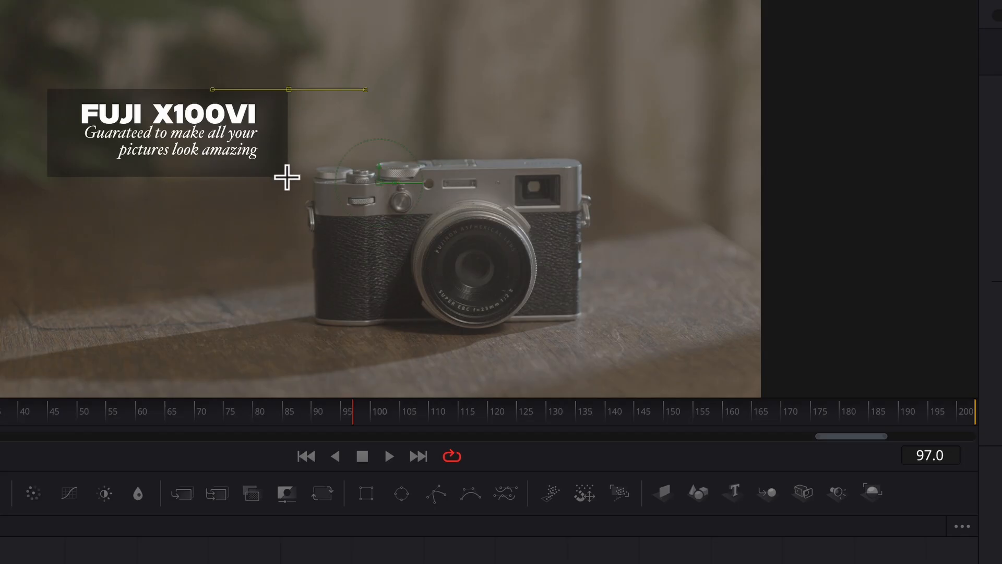
pyautogui.click(287, 177)
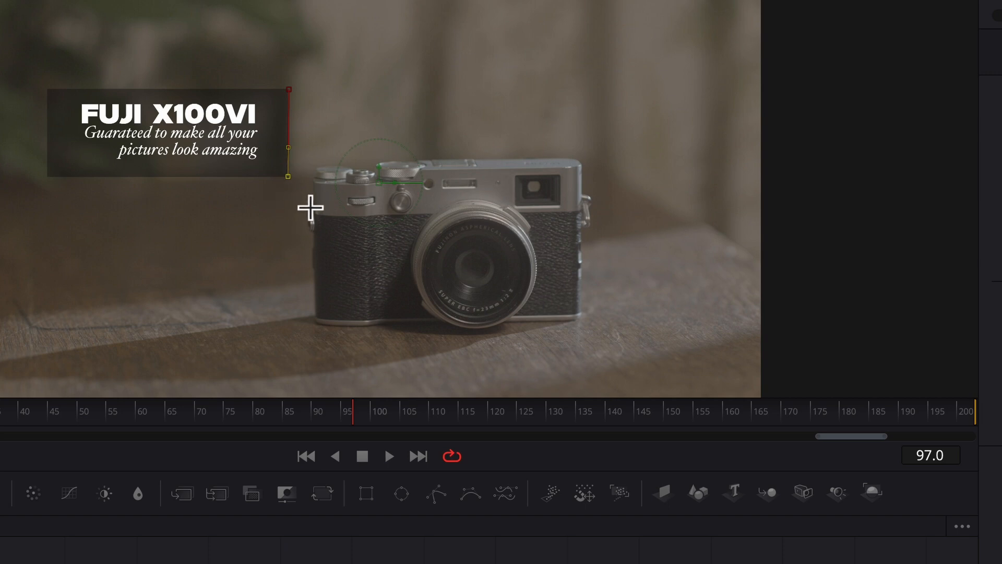
pyautogui.click(313, 206)
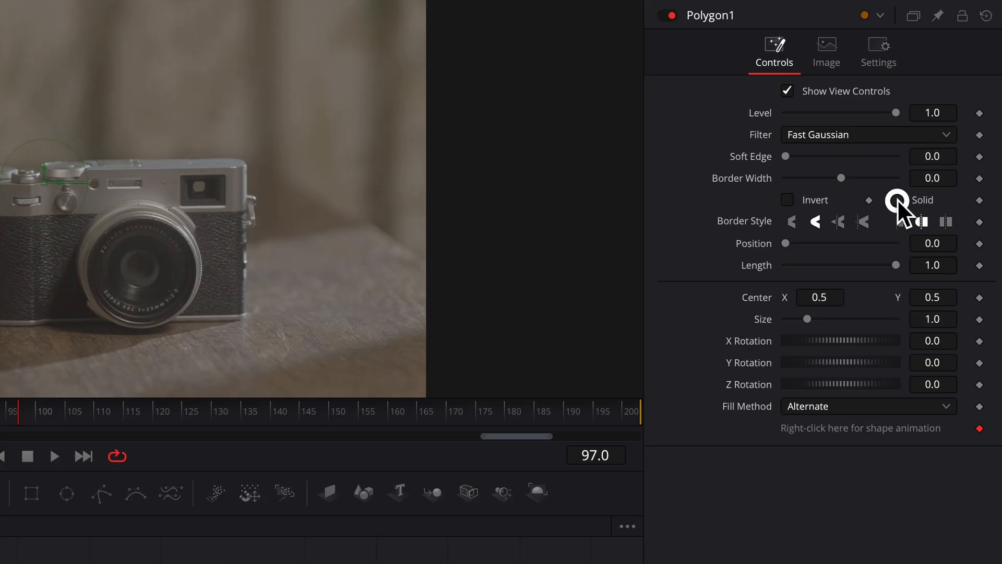
# Step: Turn off Solid for Polygon1 and increase its border width to turn the path into a thin line
pyautogui.click(946, 179)
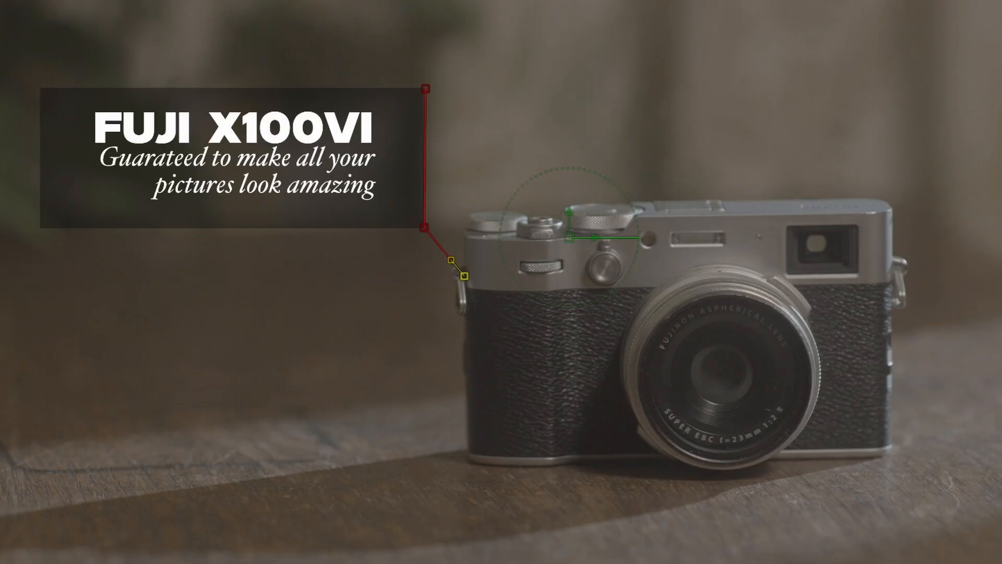
pyautogui.press('Return')
pyautogui.hotkey('ctrl', 'k')
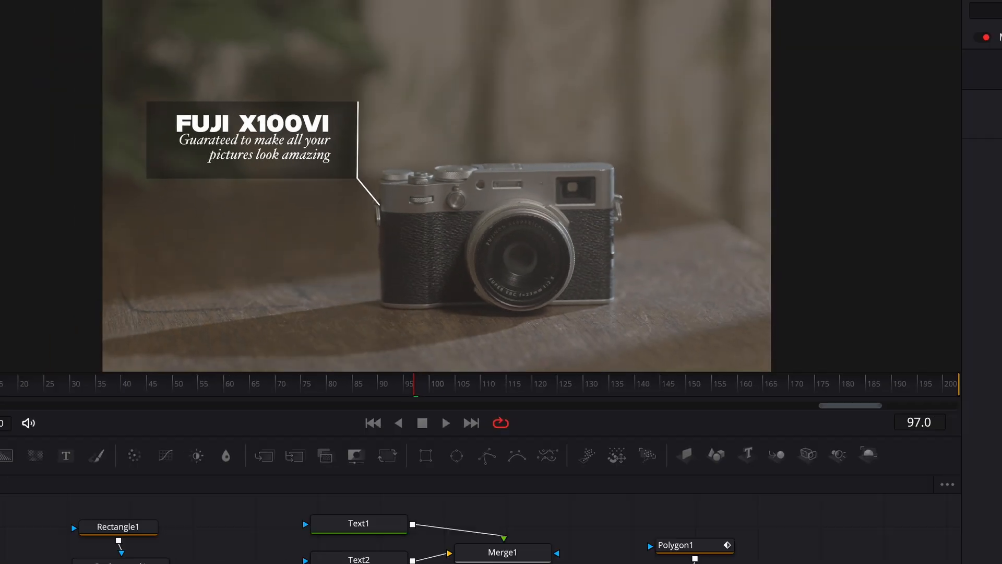
# Step: Move MediaOut1 farther from Merge2 and shift Polygon1 and Background2 together closer to Merge4
pyautogui.hscroll(4, 523, 496)
pyautogui.moveTo(510, 492); pyautogui.dragTo(657, 509)
pyautogui.moveTo(459, 411); pyautogui.dragTo(360, 490)
pyautogui.moveTo(397, 469); pyautogui.dragTo(360, 472)
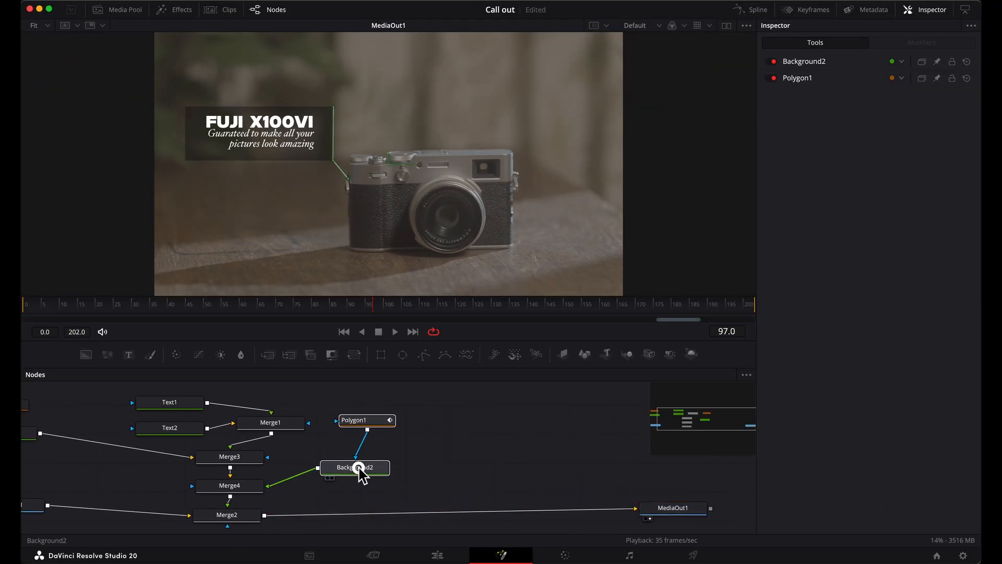
pyautogui.click(360, 469)
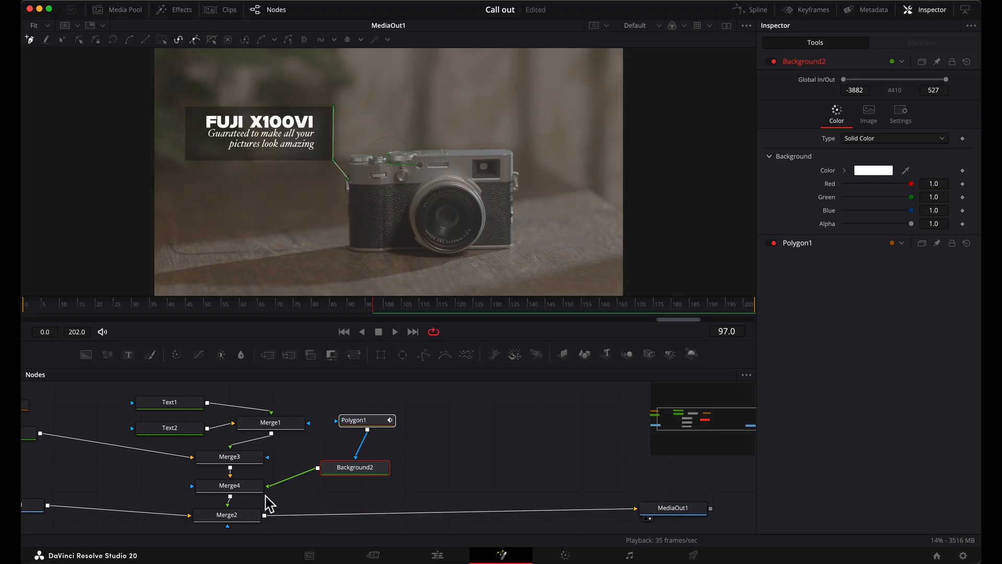
# Step: Add a Merge node after Merge2 and place it about midway between Merge2 and MediaOut1
pyautogui.click(240, 519)
pyautogui.hotkey('shift', 'space')
pyautogui.write('mer')
pyautogui.press('Return')
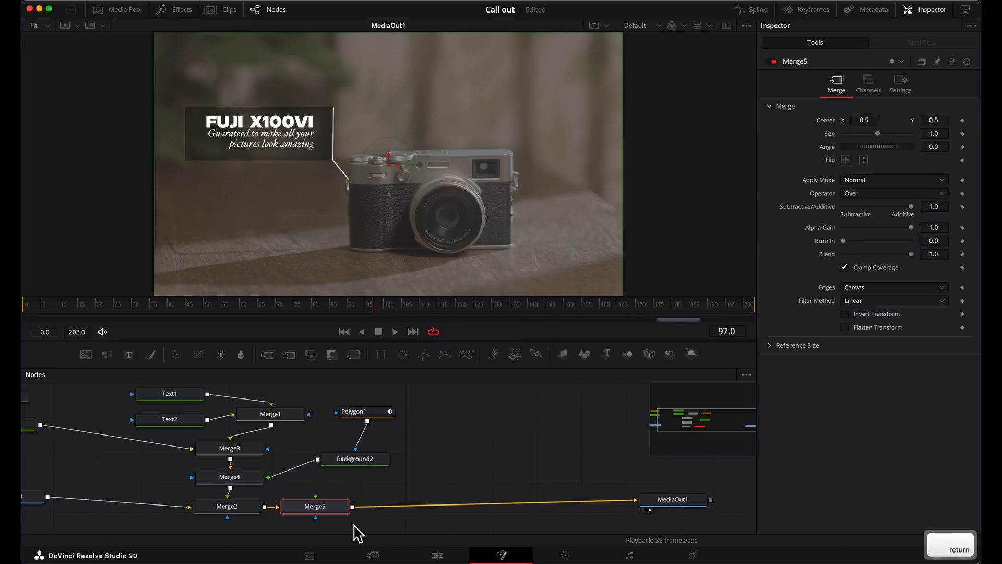
pyautogui.moveTo(328, 504); pyautogui.dragTo(490, 499)
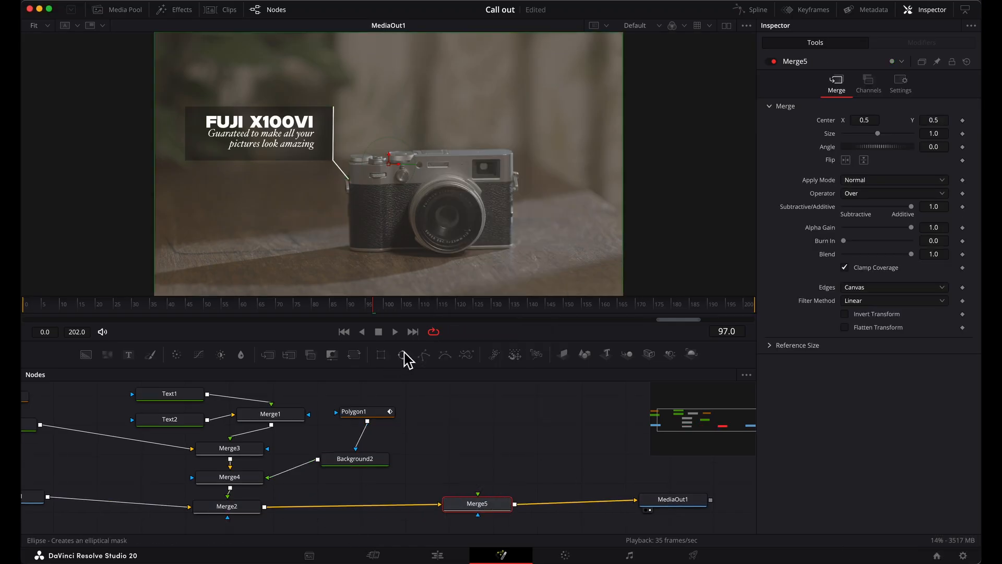
# Step: Add an Ellipse mask and a Background node, mask the background with the ellipse, and connect it to Merge5's foreground
pyautogui.moveTo(406, 360); pyautogui.dragTo(490, 436)
pyautogui.moveTo(87, 354); pyautogui.dragTo(478, 471)
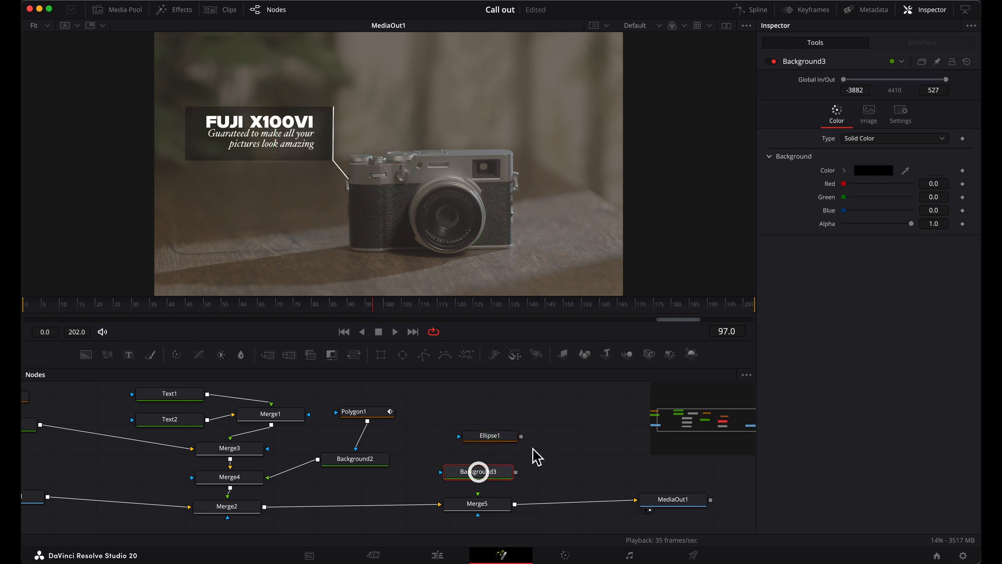
pyautogui.moveTo(522, 436); pyautogui.dragTo(455, 472)
pyautogui.moveTo(516, 472); pyautogui.dragTo(477, 494)
# Step: Set the Background3 colour to white
pyautogui.click(874, 170)
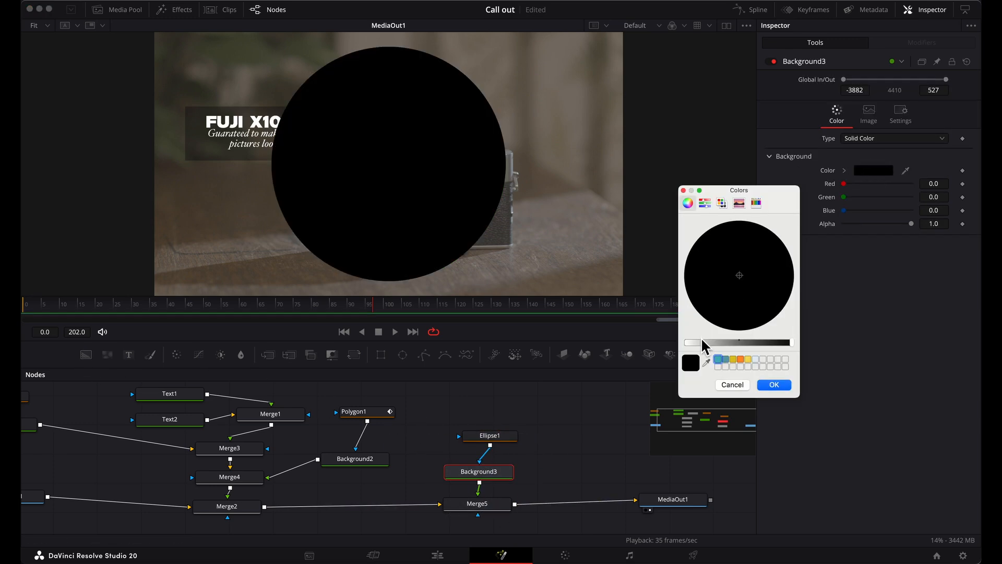
pyautogui.moveTo(704, 345); pyautogui.dragTo(792, 342)
pyautogui.click(774, 384)
# Step: Turn off Solid for Ellipse1 and set its border width to 0.002
pyautogui.click(491, 436)
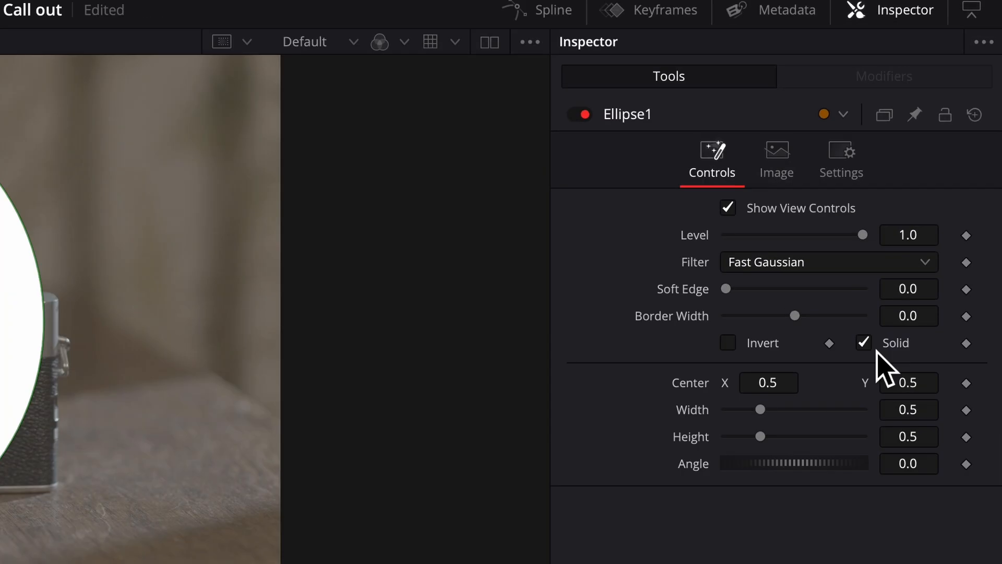
pyautogui.click(912, 174)
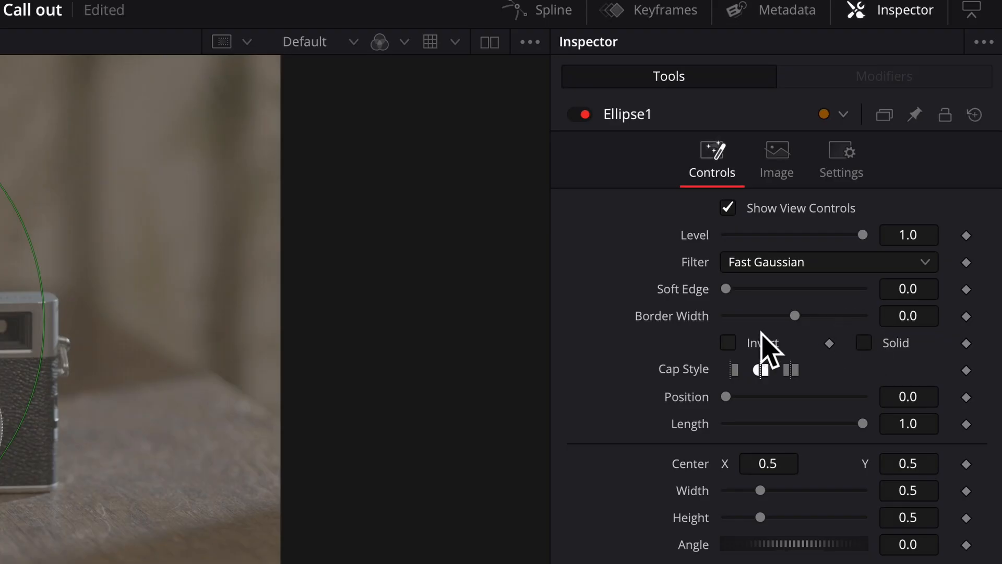
pyautogui.click(919, 315)
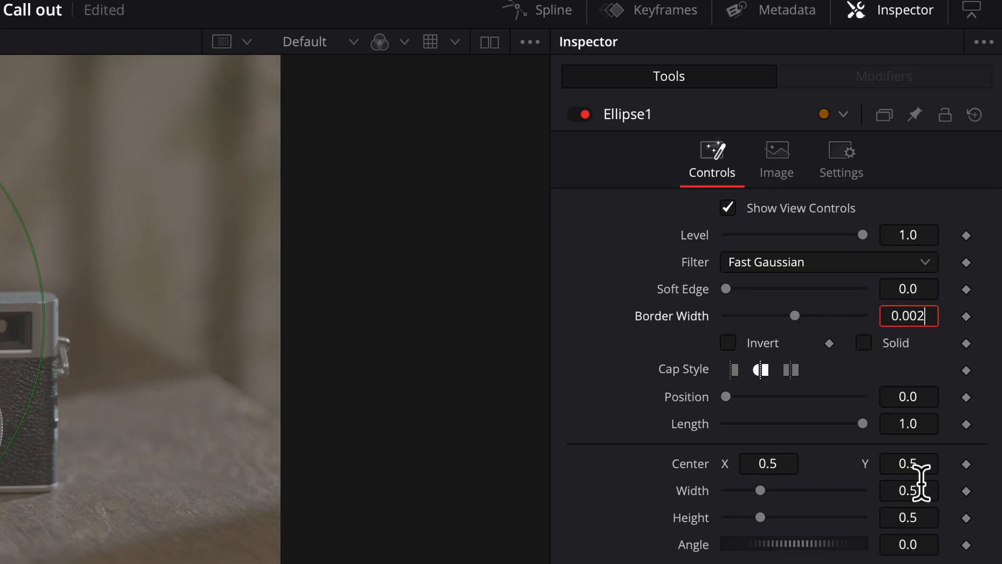
# Step: Set Ellipse1's width and height to 0.002 and move it to the line's lower end, about X 0.417, Y 0.441
pyautogui.click(922, 489)
pyautogui.write('0.00')
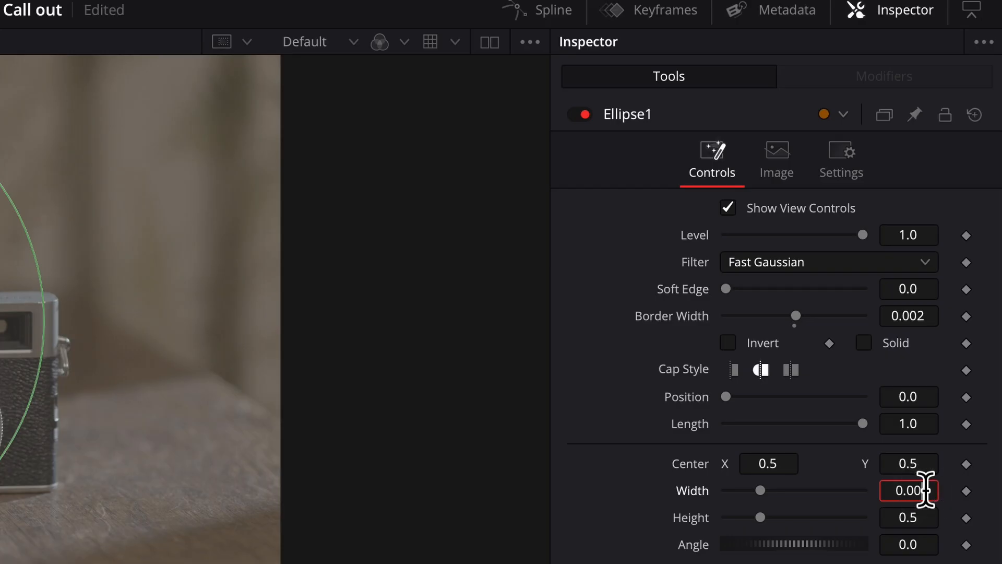
pyautogui.write('2')
pyautogui.click(922, 517)
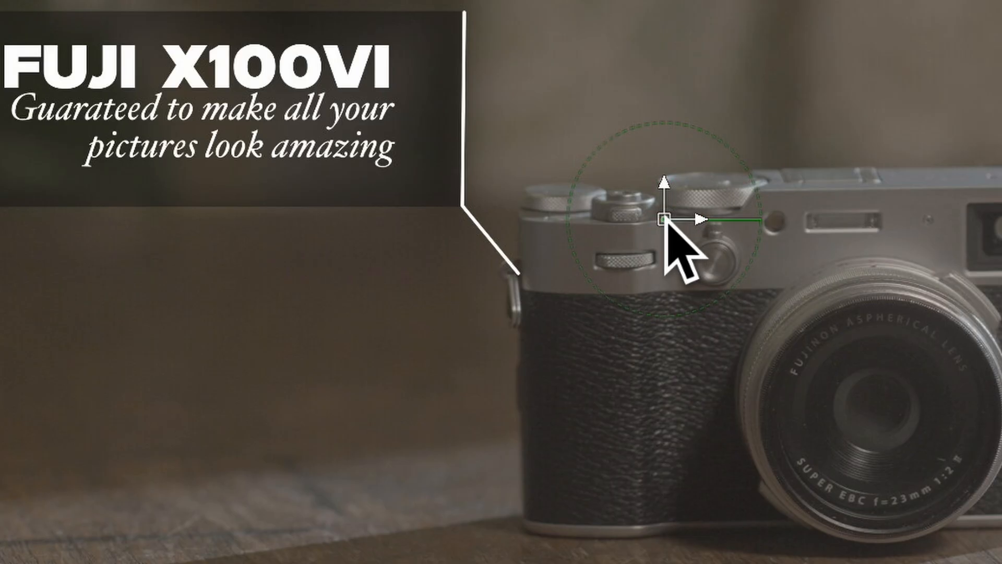
pyautogui.moveTo(664, 219); pyautogui.dragTo(522, 275)
# Step: Duplicate Ellipse1 and Background3 together and place the copies beside the originals in the node graph
pyautogui.moveTo(544, 418); pyautogui.dragTo(461, 483)
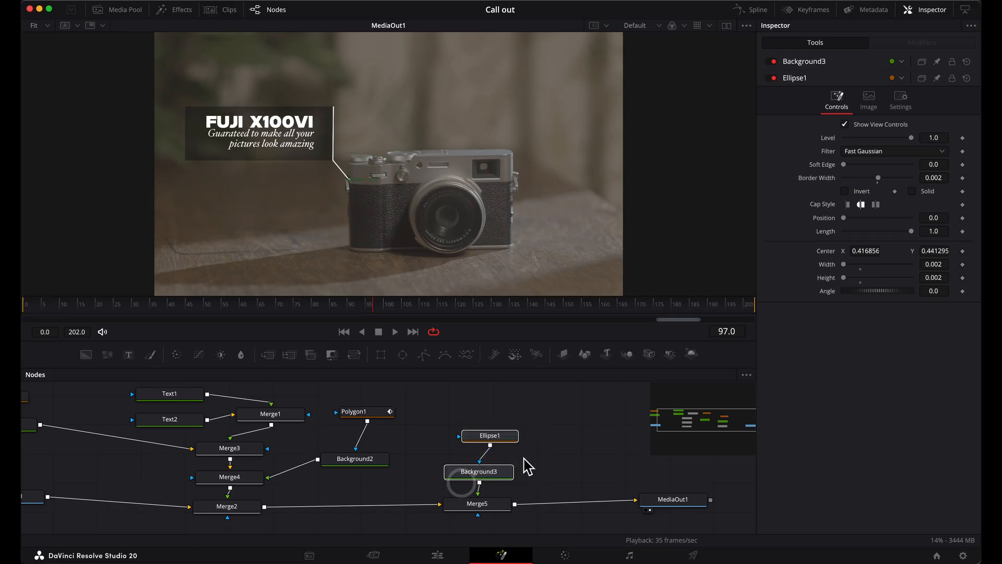
pyautogui.press('super+c')
pyautogui.click(555, 438)
pyautogui.press('super+v')
pyautogui.click(579, 473)
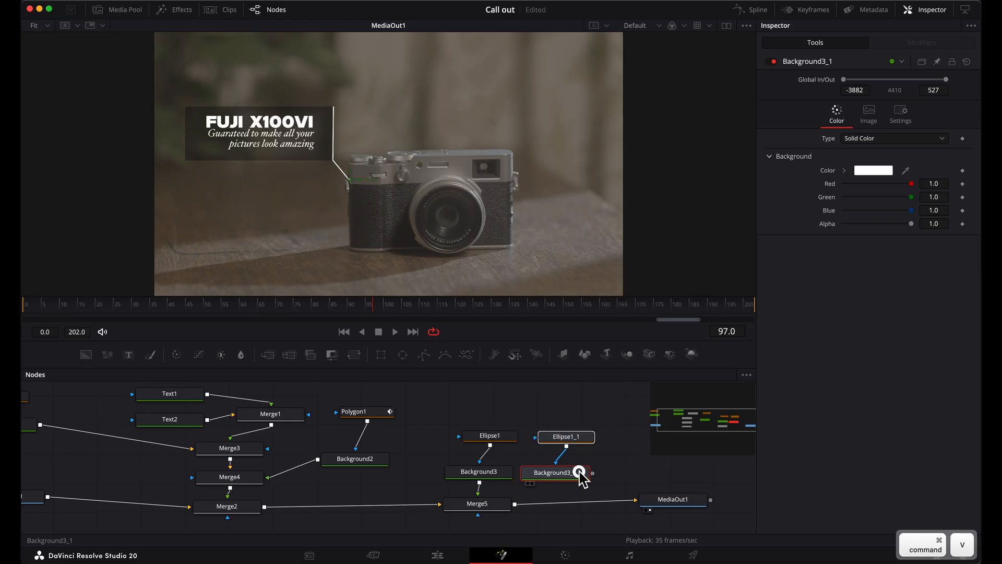
# Step: Add a Merge node after Merge5 and connect Background3_1 to its foreground input
pyautogui.click(500, 507)
pyautogui.hotkey('shift', 'space')
pyautogui.write('merge')
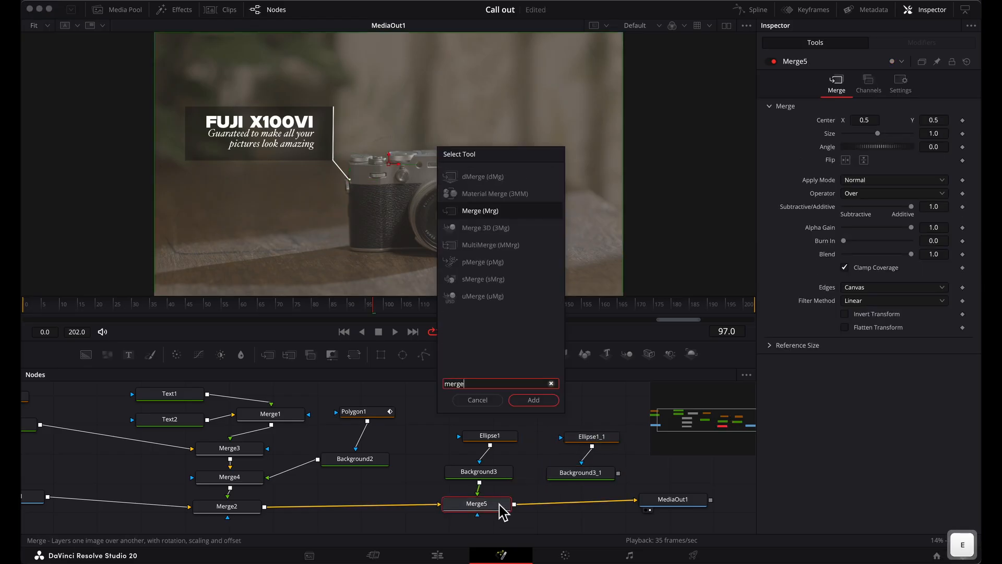
pyautogui.press('Return')
pyautogui.moveTo(618, 473); pyautogui.dragTo(624, 473)
pyautogui.moveTo(624, 473); pyautogui.dragTo(565, 503)
# Step: Set the width and height of Ellipse1_1 to 0.02 to form a ring around the dot
pyautogui.click(943, 248)
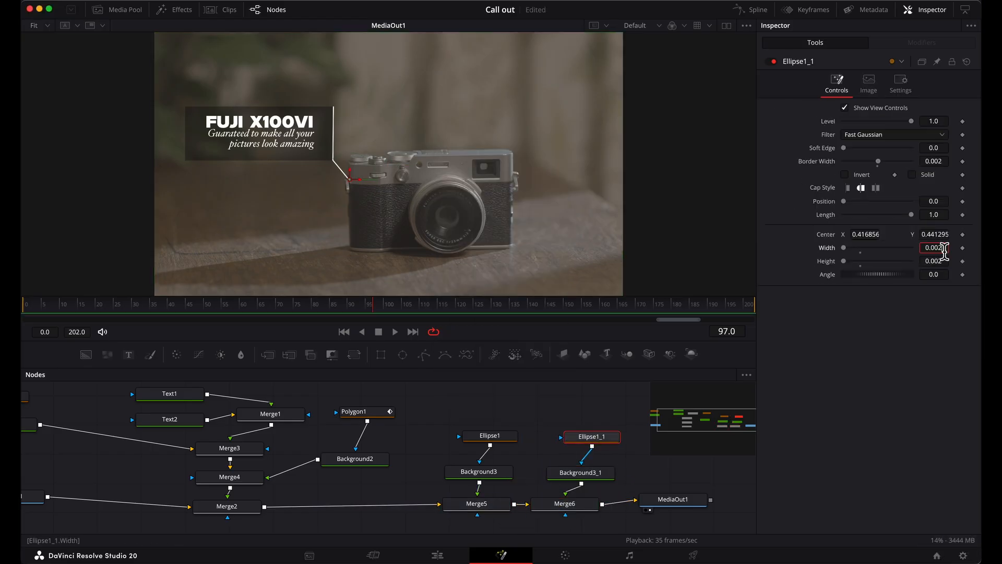
pyautogui.press('BackSpace')
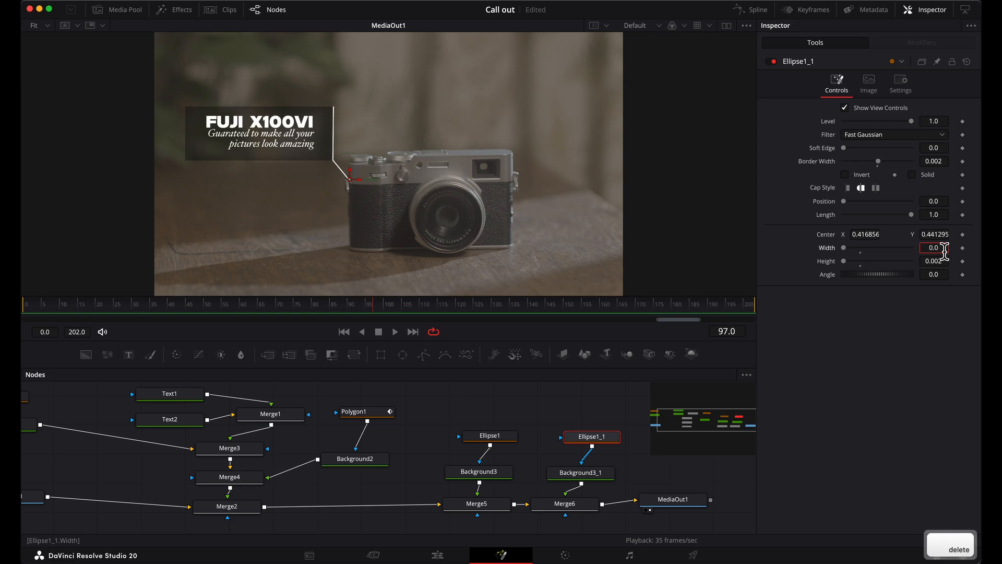
pyautogui.write('2')
pyautogui.press('Return')
pyautogui.click(938, 261)
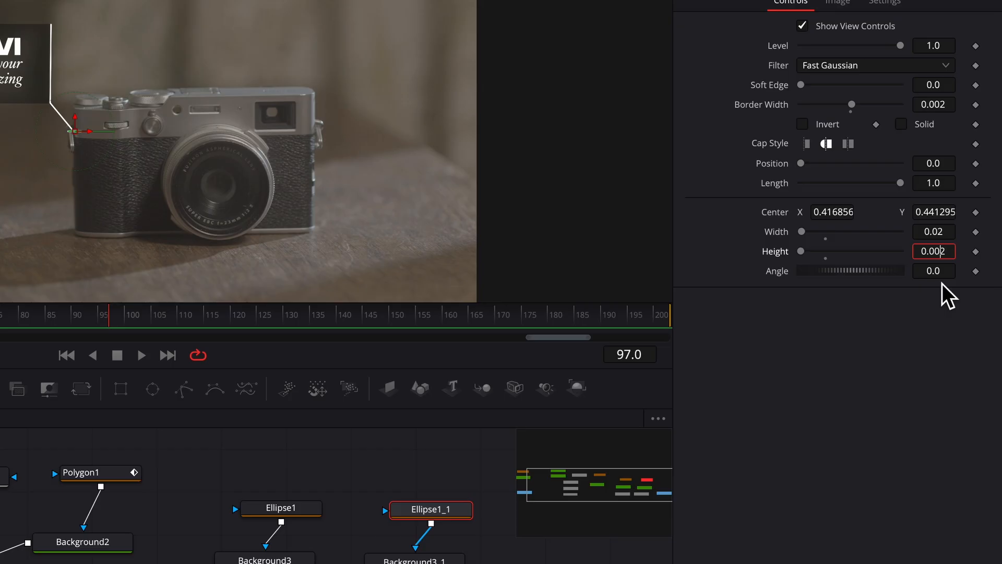
pyautogui.press('BackSpace')
pyautogui.press('BackSpace')
pyautogui.write('2')
pyautogui.press('Tab')
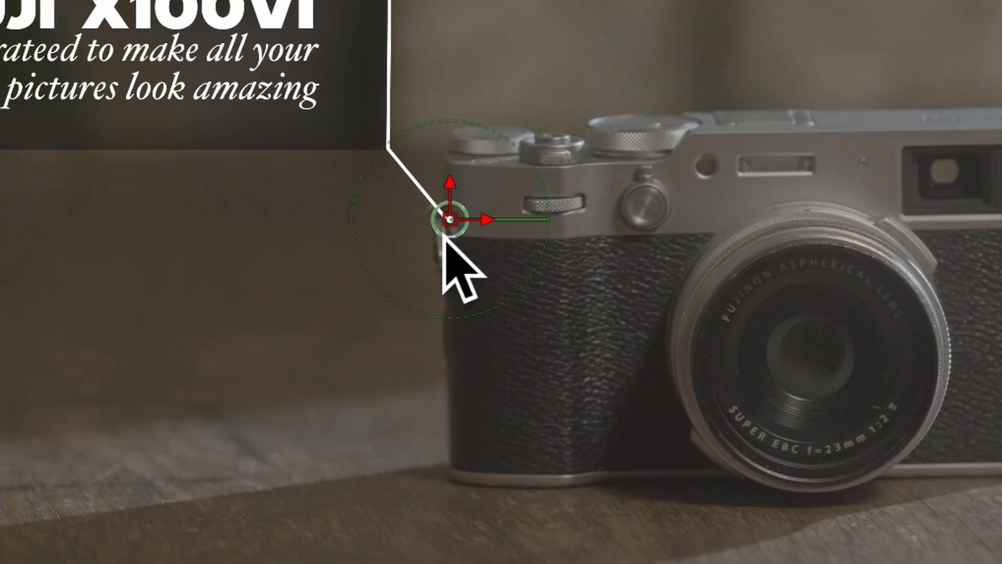
# Step: Reposition the small Ellipse1 dot at the end of the call-out line, centred at about X 0.415, Y 0.442
pyautogui.click(48, 27)
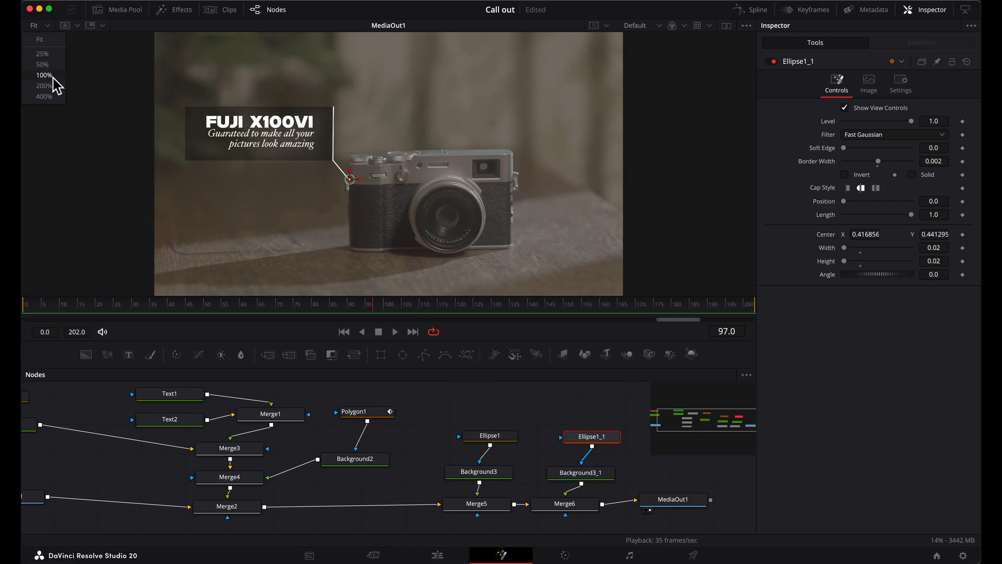
pyautogui.click(44, 86)
pyautogui.click(328, 207)
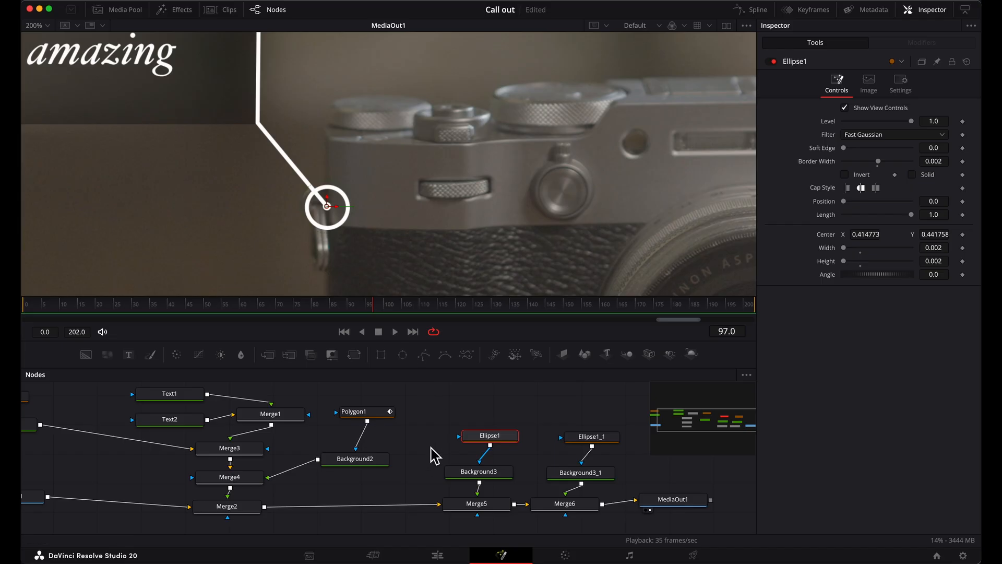
# Step: Publish the end point of the Polygon1 polyline that lies at the centre of the ring
pyautogui.click(368, 411)
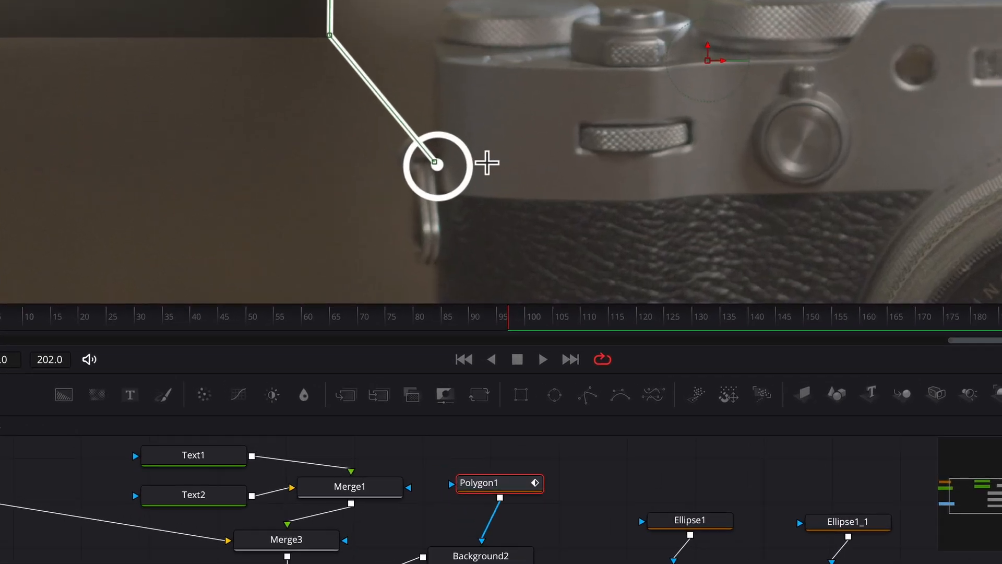
pyautogui.click(435, 163)
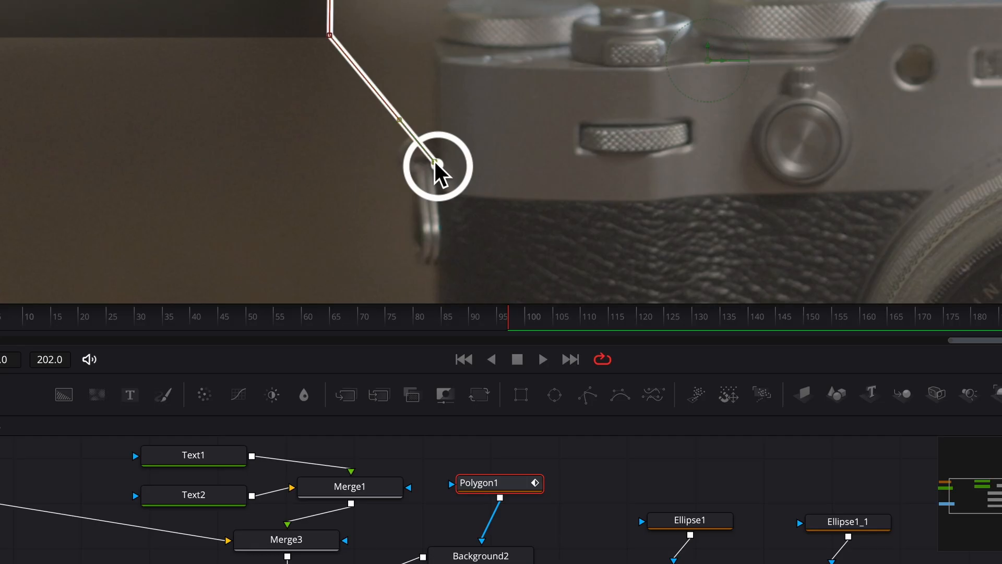
pyautogui.rightClick(435, 163)
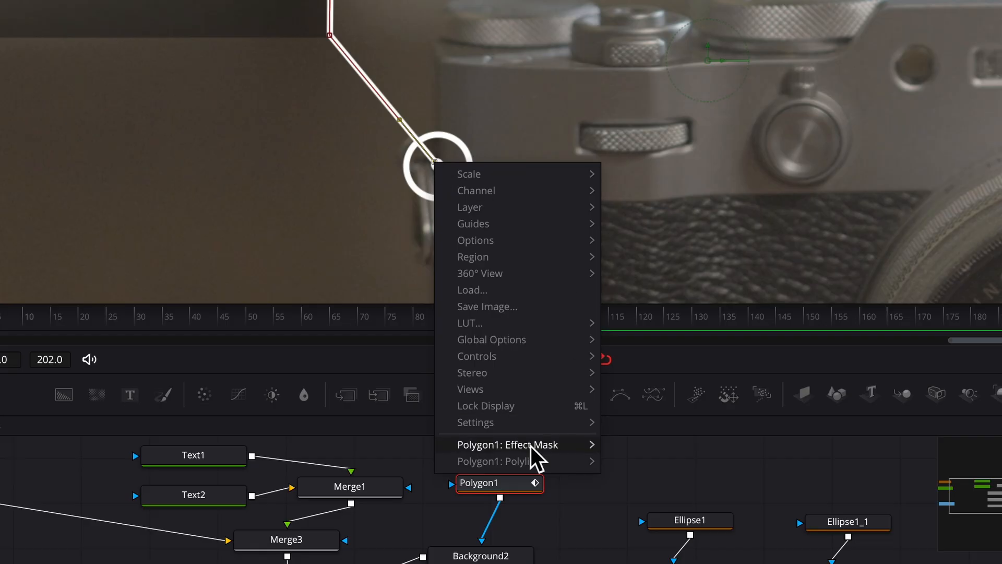
pyautogui.moveTo(530, 460)
pyautogui.moveTo(649, 496)
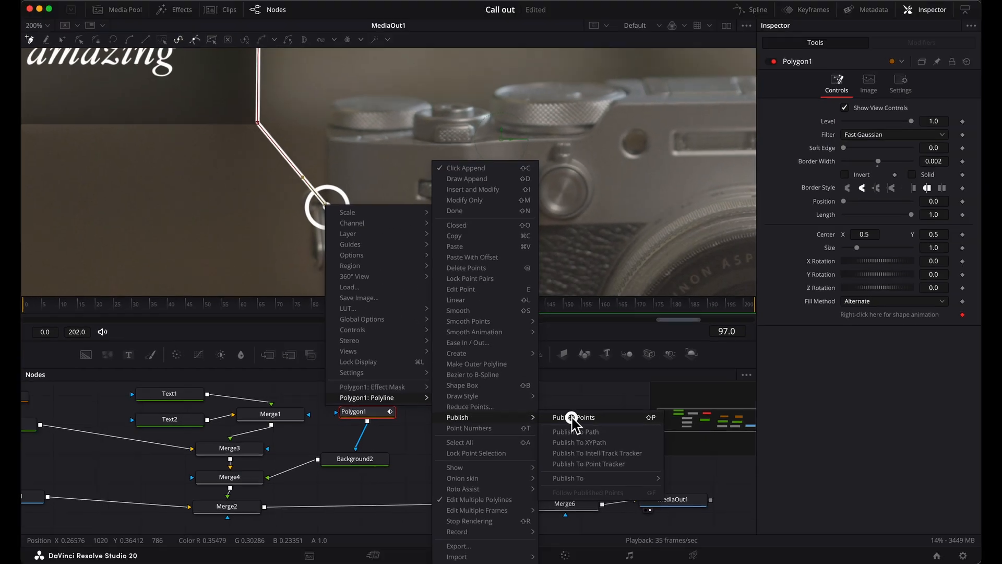
pyautogui.click(818, 493)
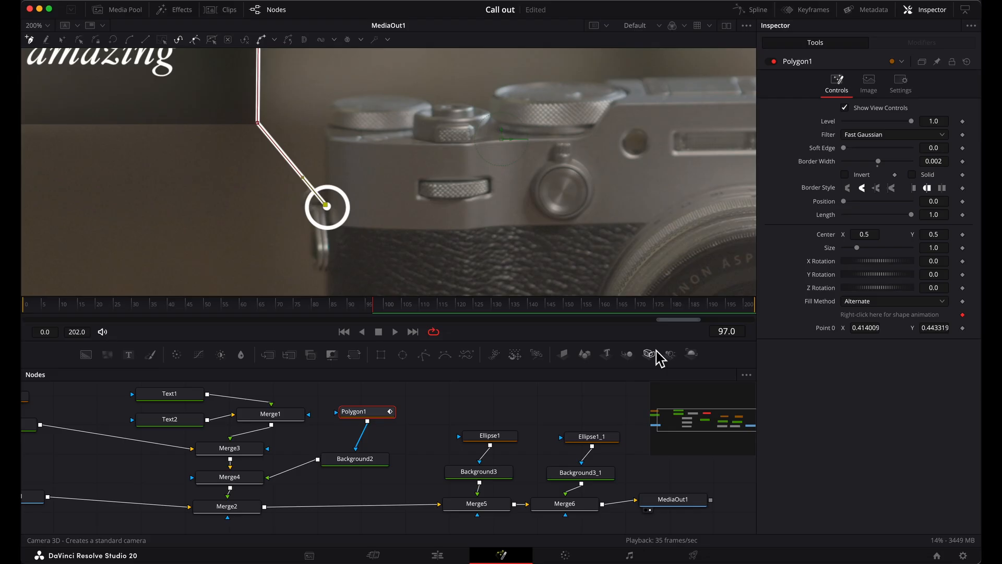
# Step: Modify the published Point 0 of Polygon1 with a Tracker position modifier
pyautogui.rightClick(834, 337)
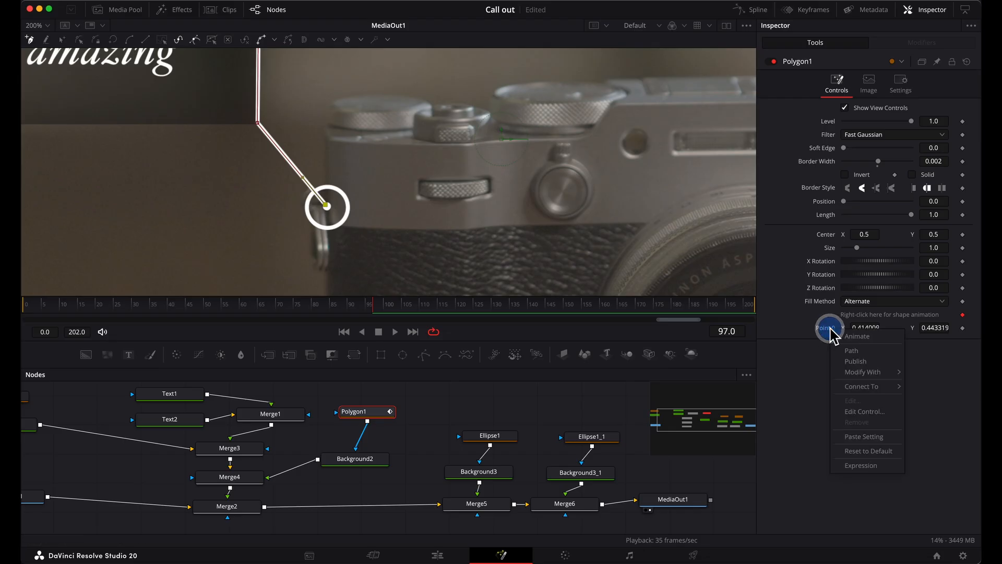
pyautogui.moveTo(875, 374)
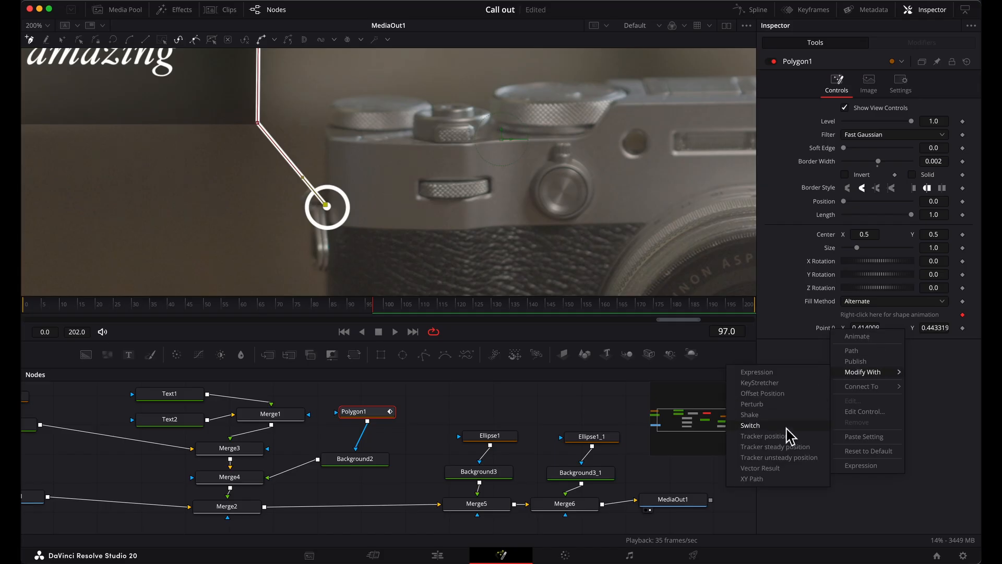
pyautogui.click(765, 437)
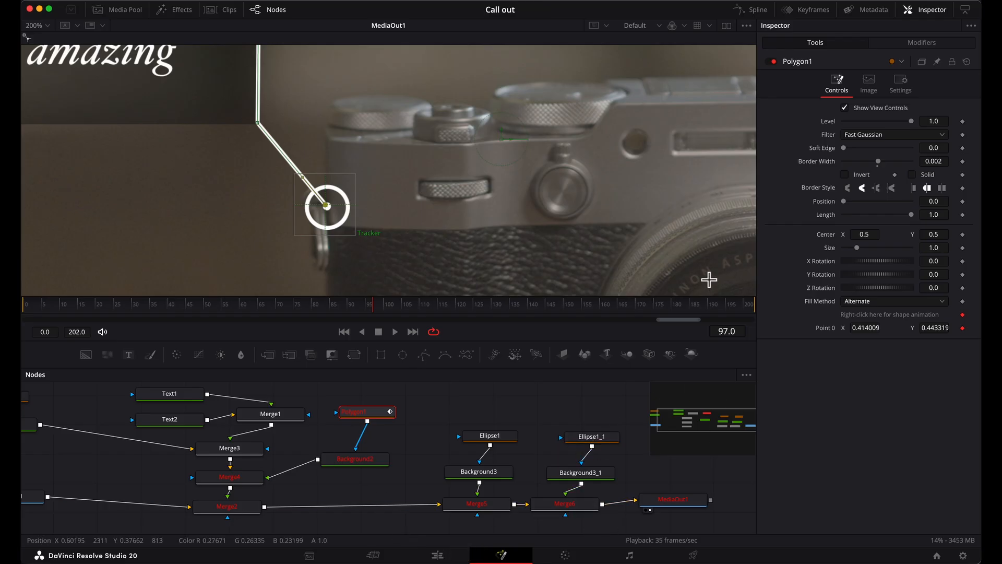
# Step: Assign MediaIn1 as the tracker source of Polygon1's tracker modifier and track the point both forward and backward from the current frame
pyautogui.click(916, 44)
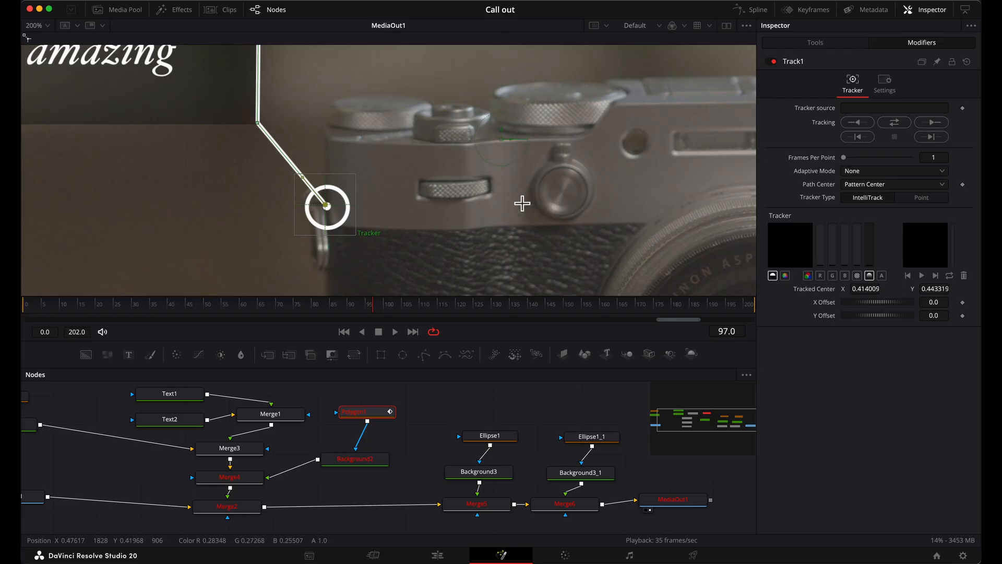
pyautogui.hscroll(-2, 141, 514)
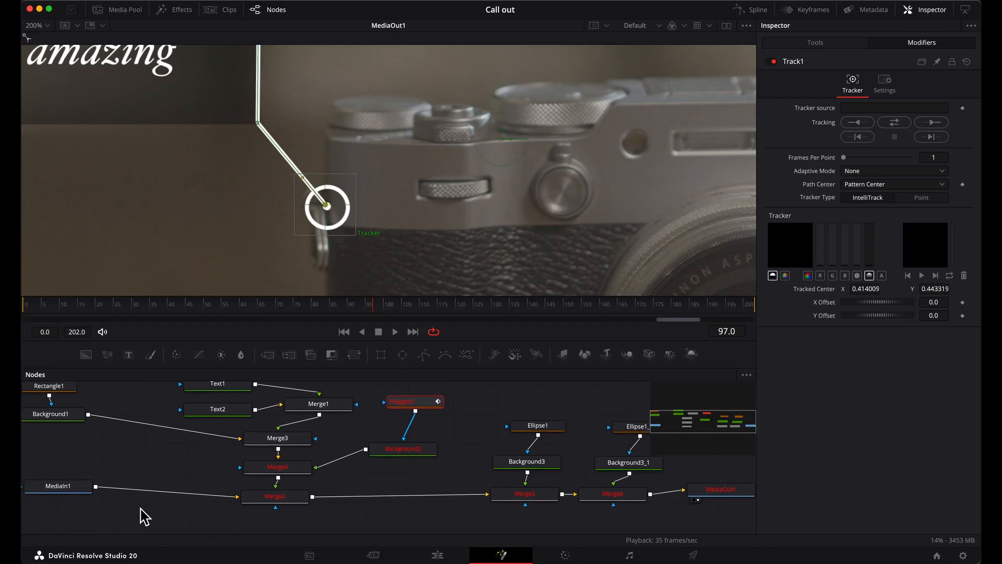
pyautogui.moveTo(56, 491); pyautogui.dragTo(159, 482)
pyautogui.hscroll(2, 478, 497)
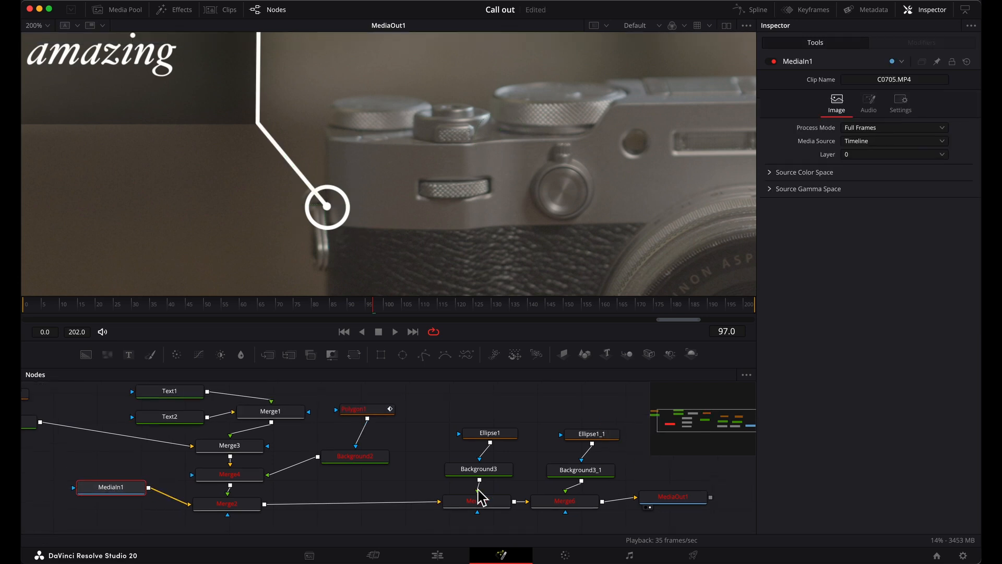
pyautogui.click(360, 412)
pyautogui.click(919, 42)
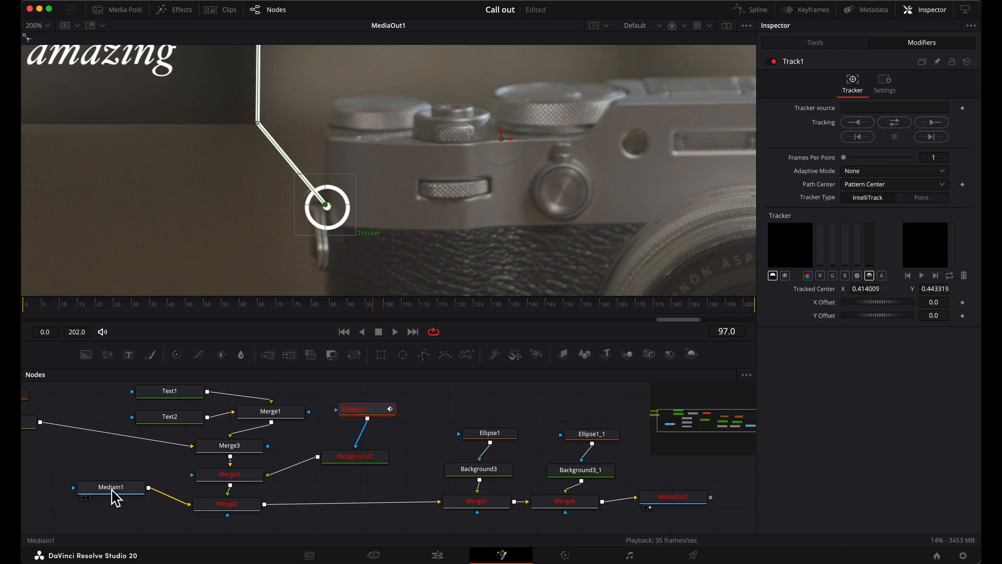
pyautogui.moveTo(111, 490); pyautogui.dragTo(890, 106)
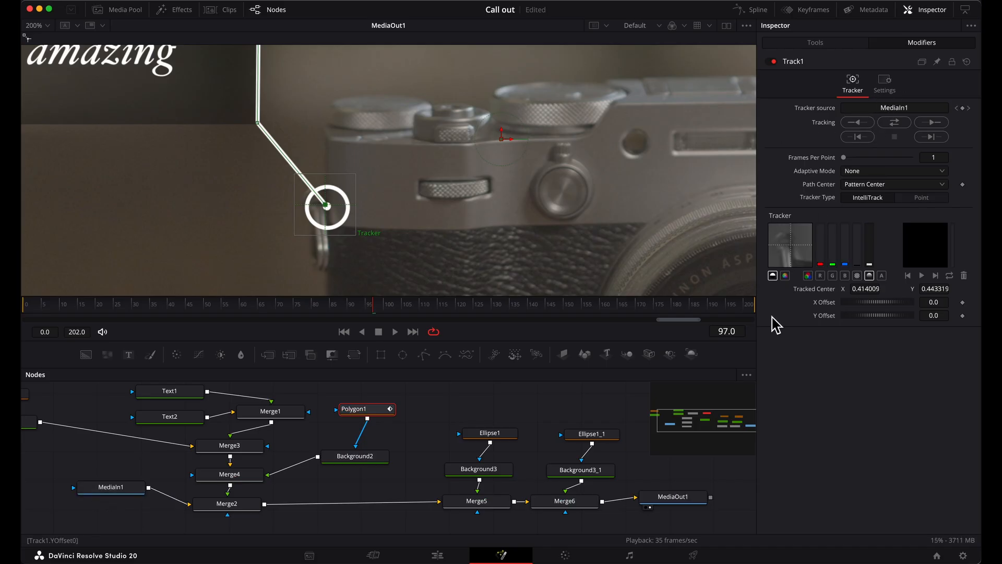
pyautogui.hscroll(2, 608, 472)
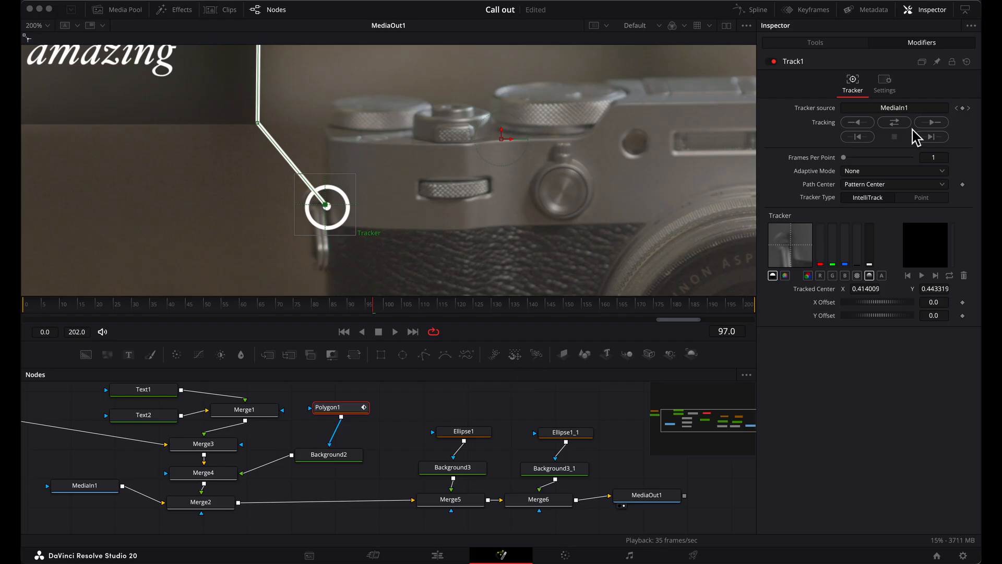
pyautogui.click(895, 124)
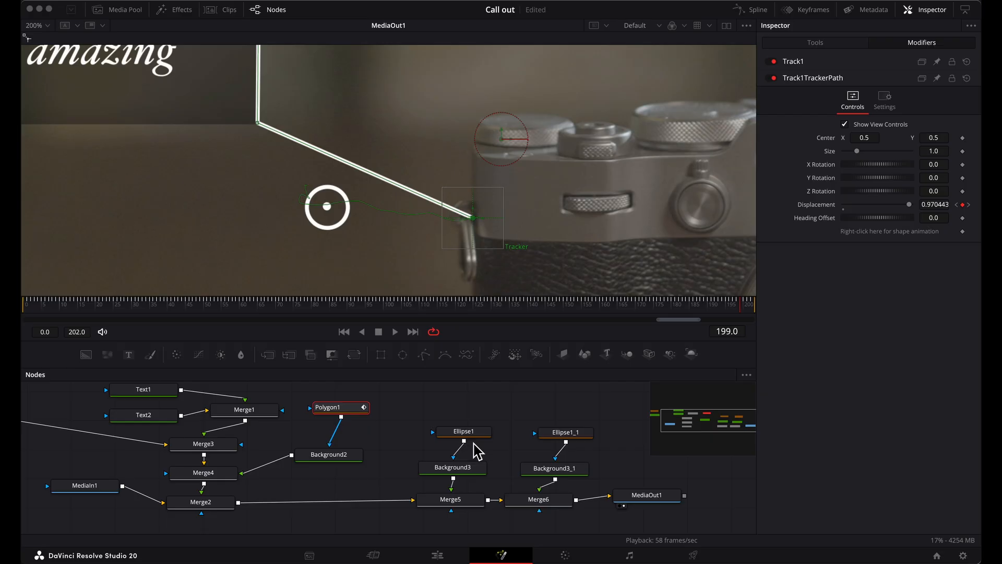
# Step: Connect the Center of Ellipse1 to the tracker position of Track1
pyautogui.click(462, 433)
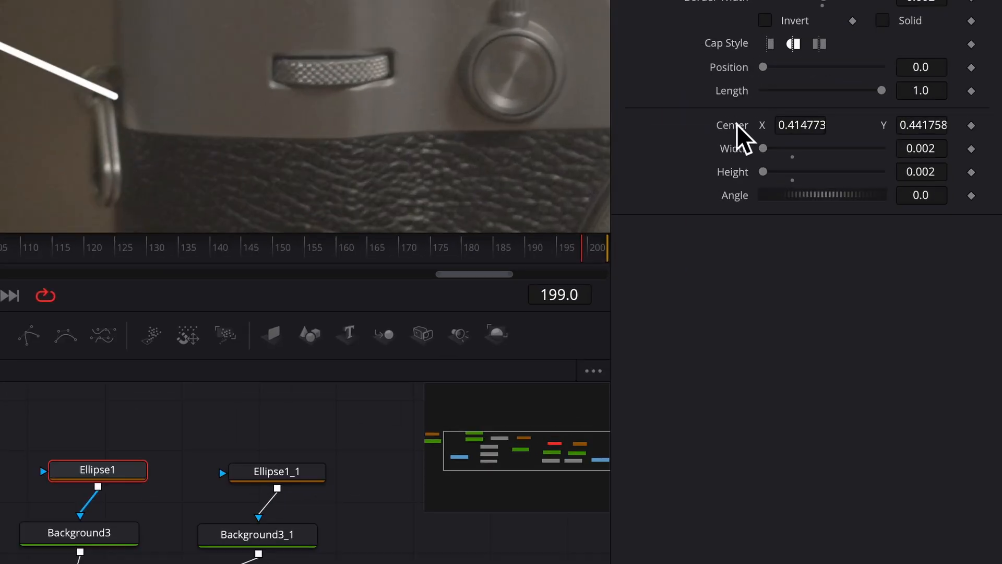
pyautogui.rightClick(733, 121)
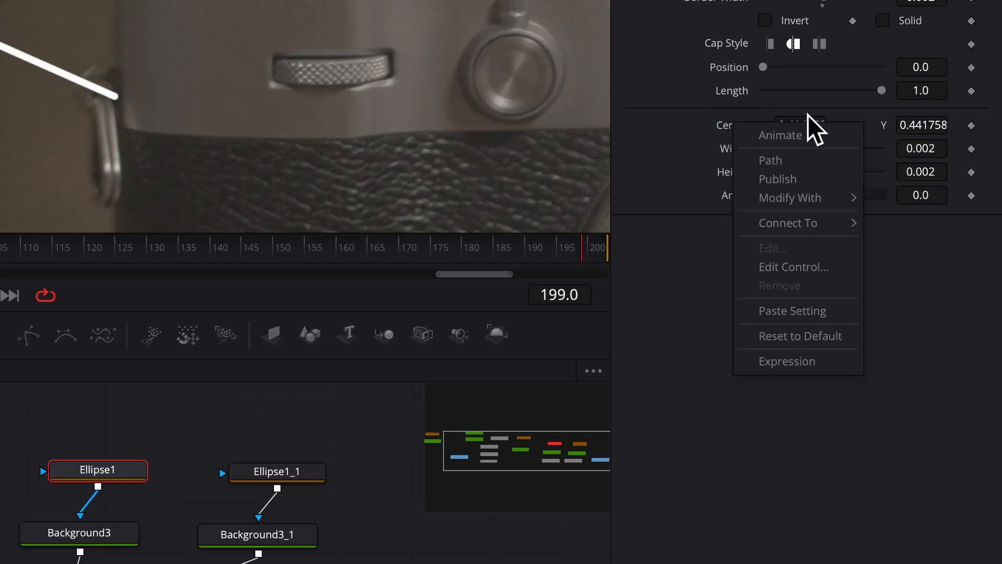
pyautogui.moveTo(782, 223)
pyautogui.moveTo(666, 228)
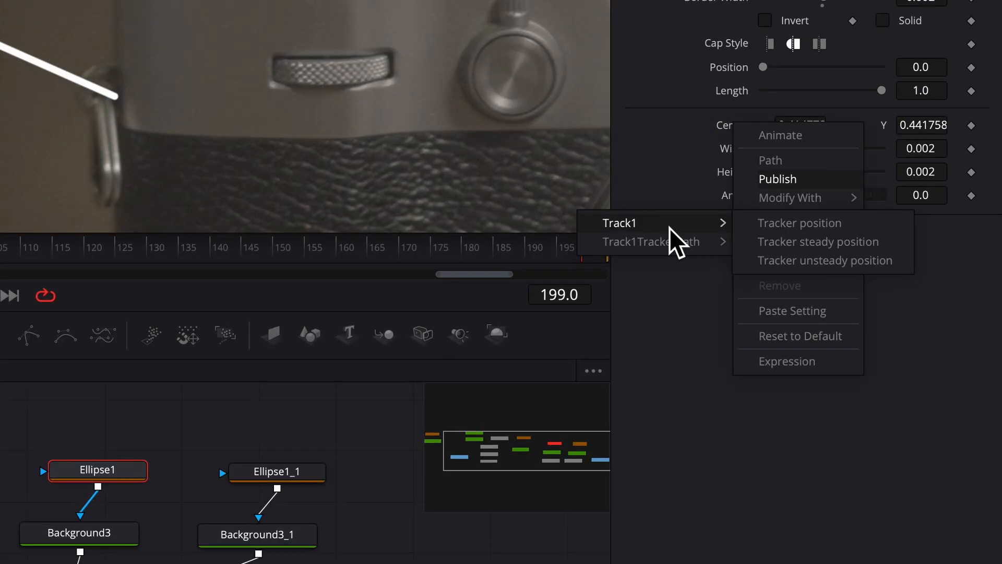
pyautogui.click(794, 229)
# Step: Connect the Center of the Ellipse1_1 ring to the tracker position of Track1
pyautogui.click(288, 471)
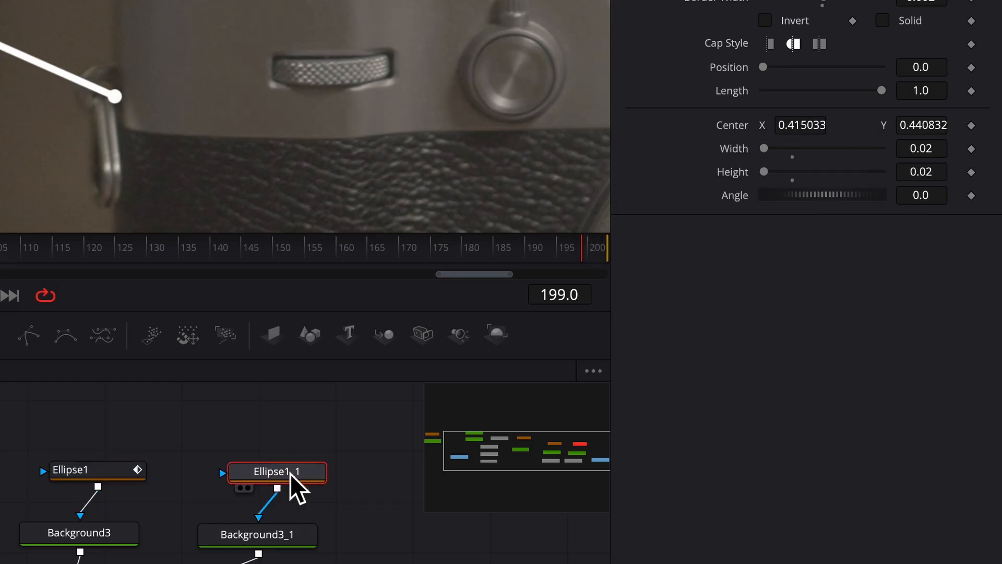
pyautogui.rightClick(733, 131)
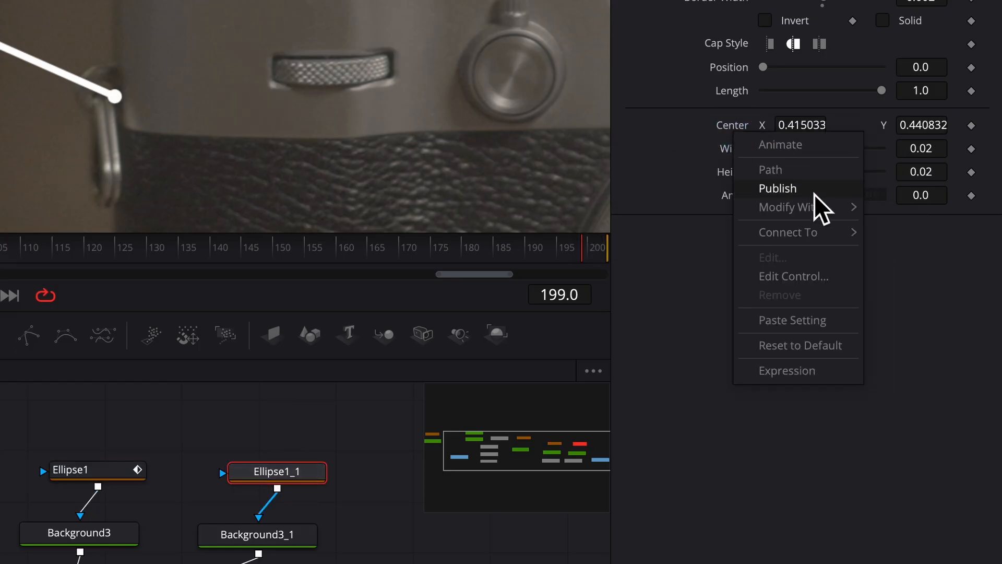
pyautogui.moveTo(806, 233)
pyautogui.moveTo(681, 240)
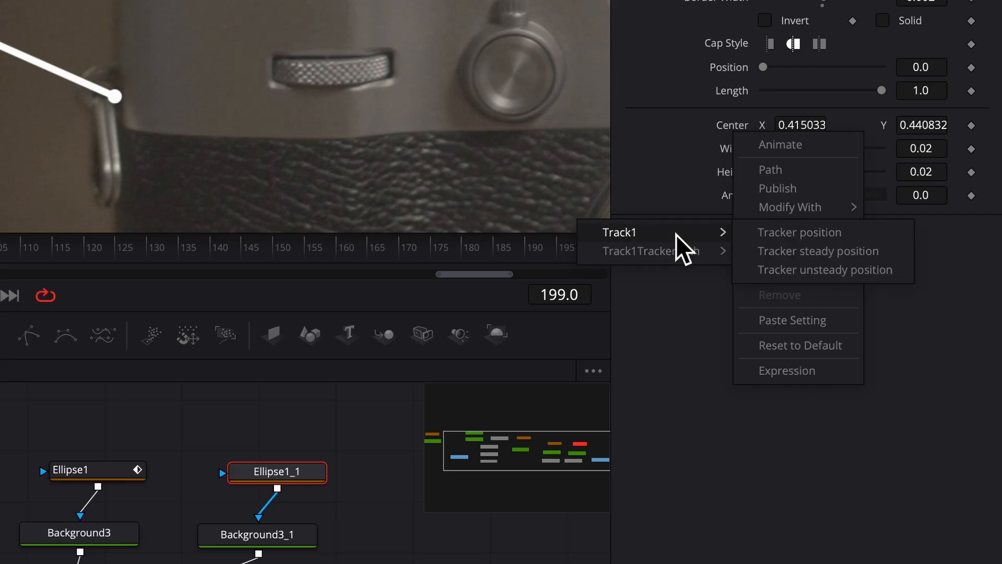
pyautogui.click(815, 235)
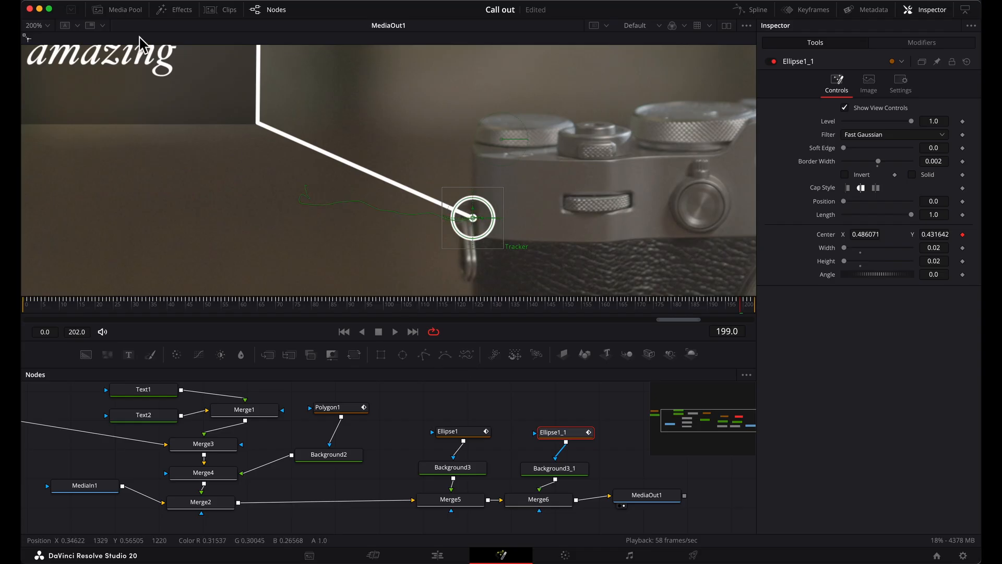
# Step: Fit the whole frame in the viewer and insert a Drop Shadow node between Background1 and Merge3, placed below Text2
pyautogui.click(46, 25)
pyautogui.click(48, 40)
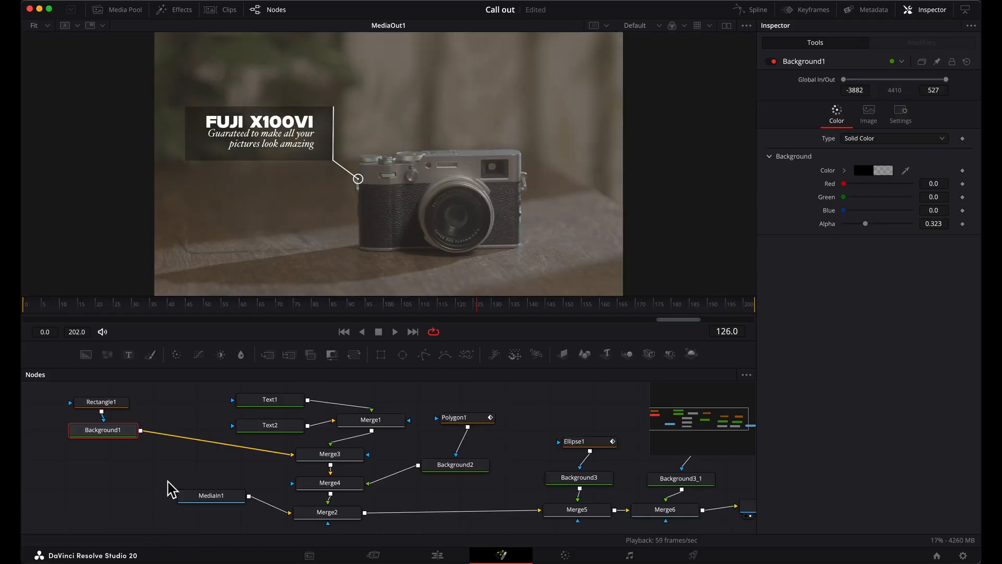
pyautogui.hotkey('shift', 'space')
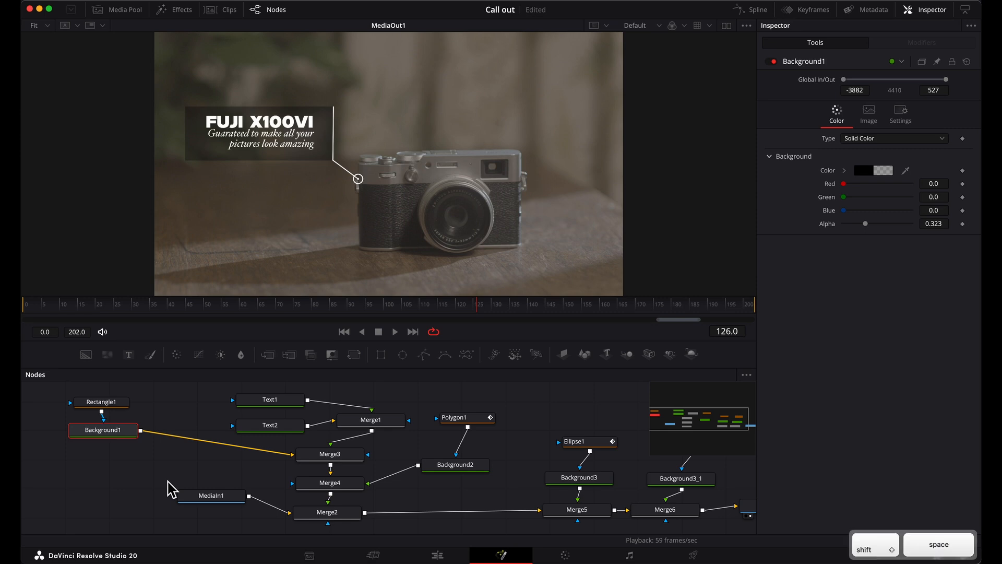
pyautogui.write('drop')
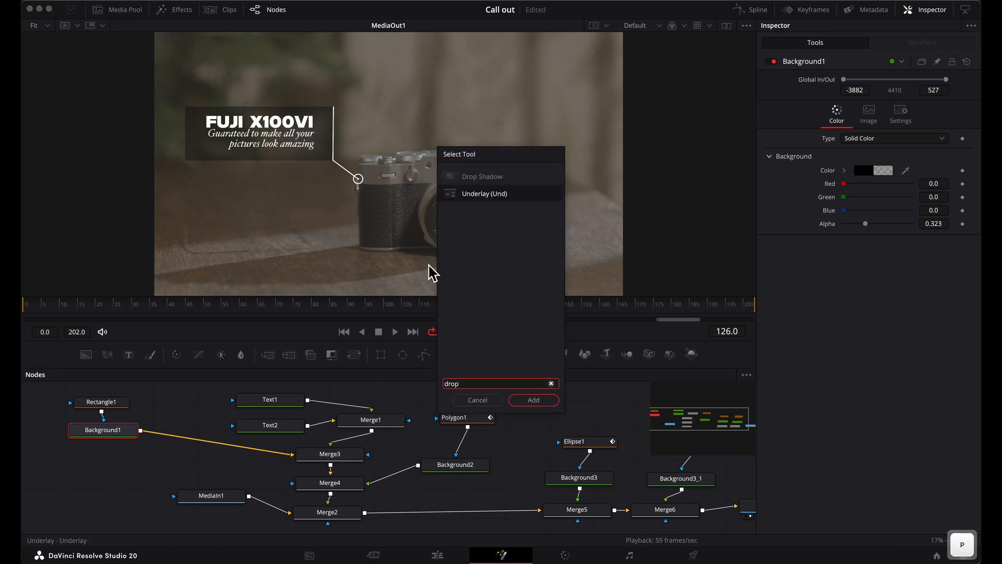
pyautogui.click(487, 178)
pyautogui.press('Return')
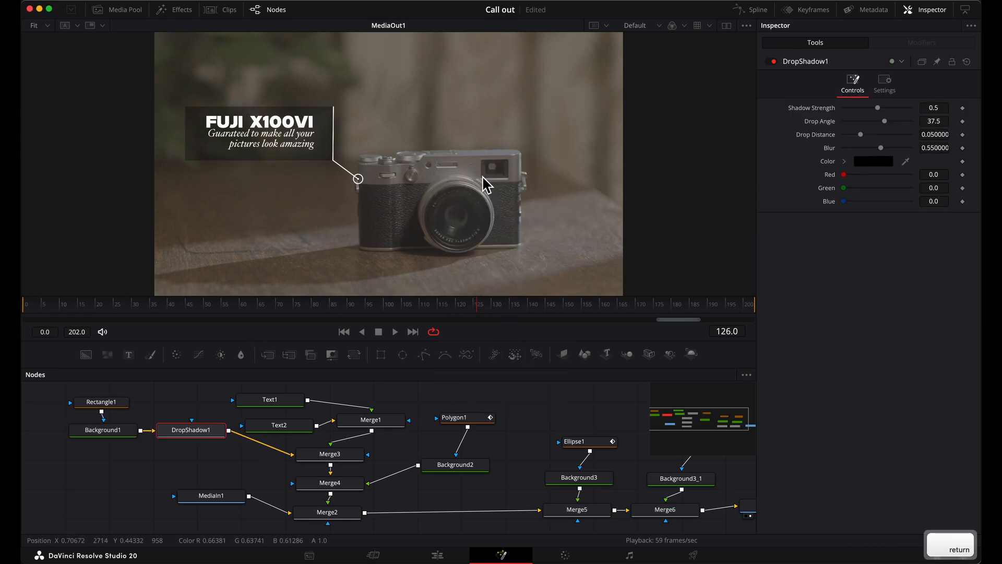
pyautogui.moveTo(190, 432); pyautogui.dragTo(204, 455)
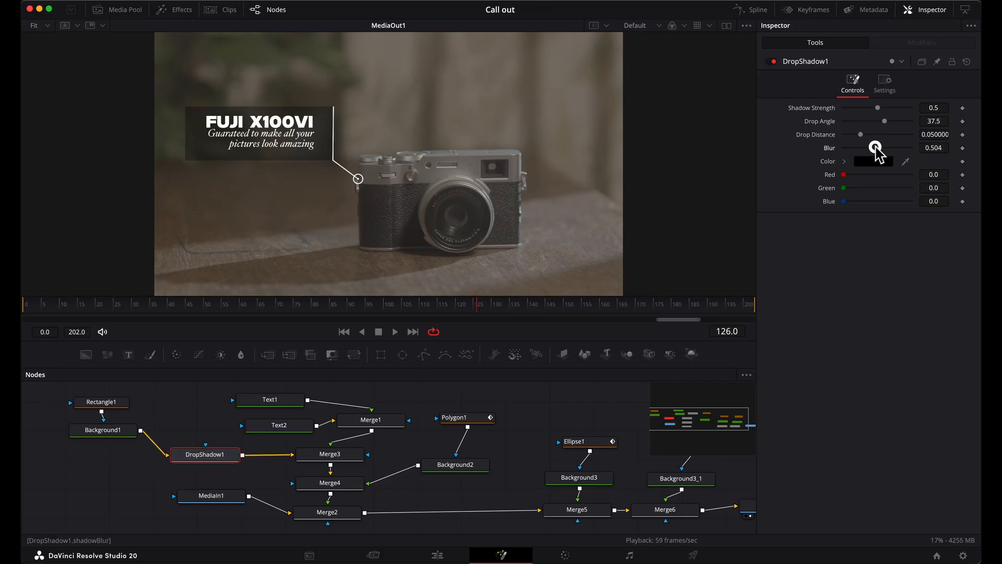
# Step: Give DropShadow1 a blur of 0, a drop distance of about 0.0236 and the saved teal swatch as its colour
pyautogui.moveTo(876, 148); pyautogui.dragTo(833, 148)
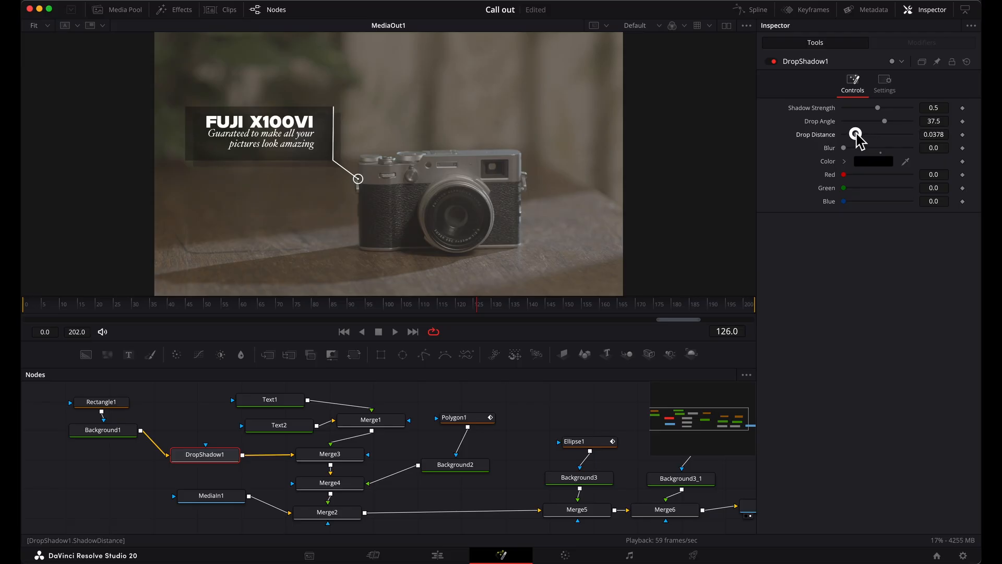
pyautogui.moveTo(850, 132); pyautogui.dragTo(851, 134)
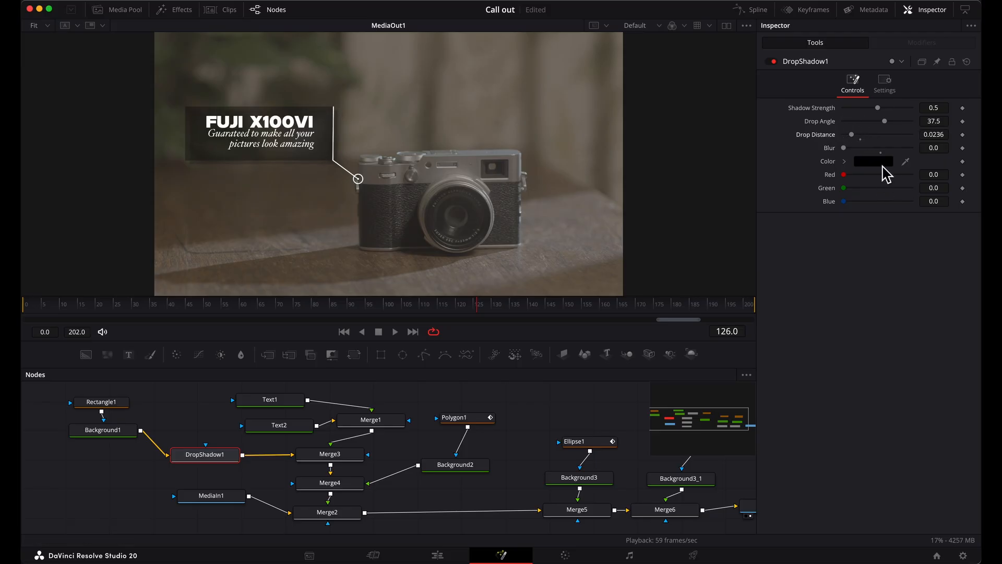
pyautogui.click(882, 163)
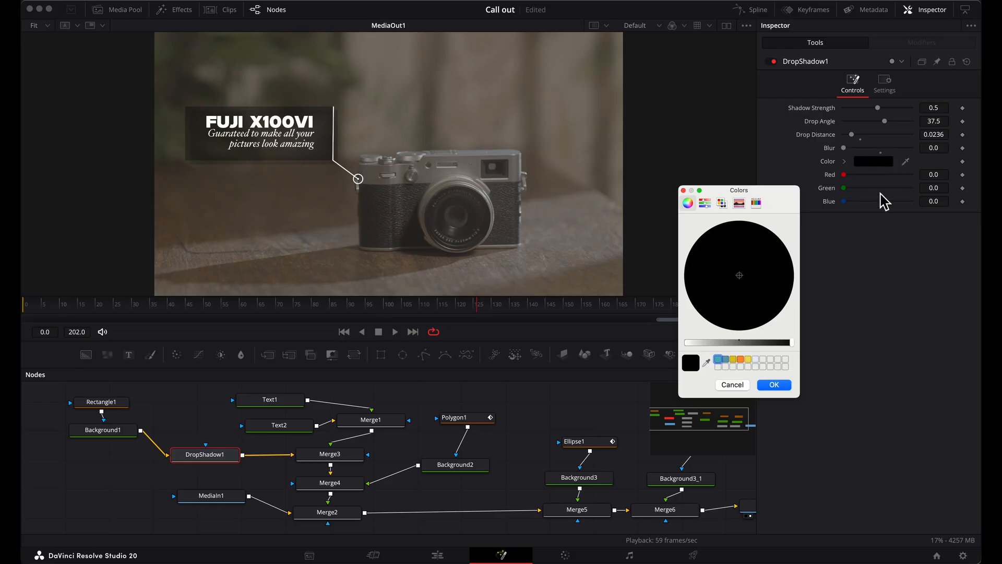
pyautogui.click(720, 359)
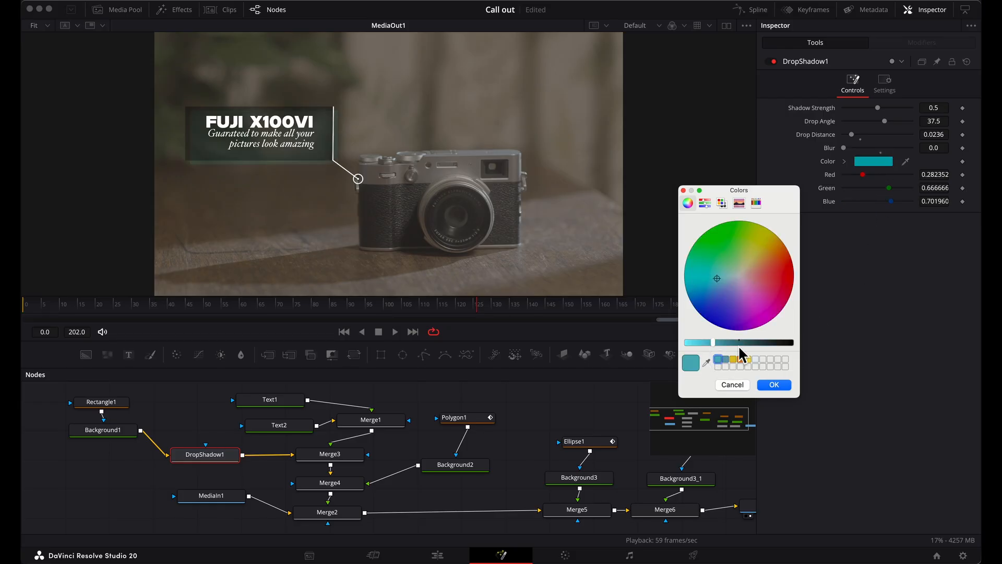
pyautogui.click(775, 385)
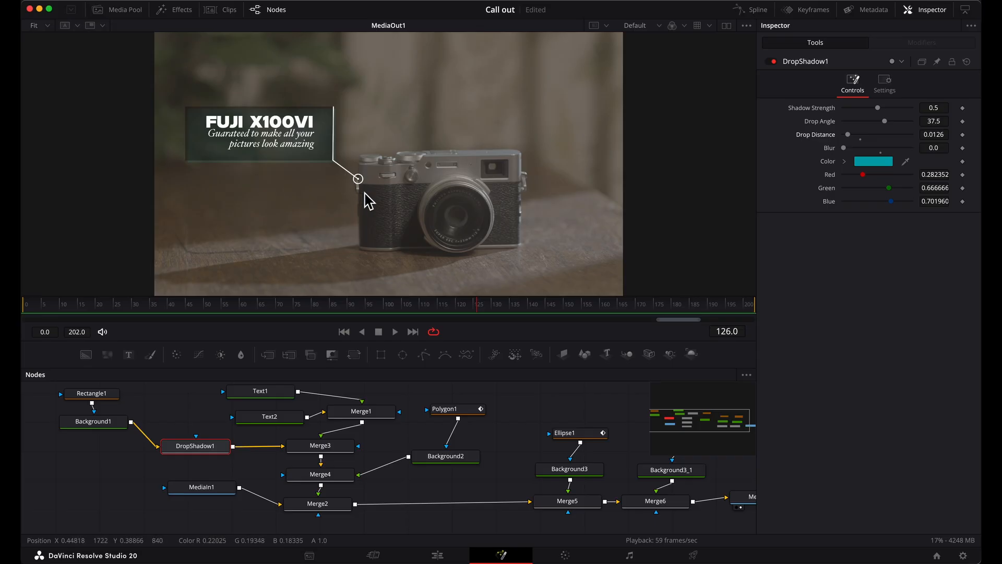
# Step: Add a Rectangle mask node below Merge2 and connect it to Merge2's effect mask input
pyautogui.hscroll(3, 391, 486)
pyautogui.scroll(-2, 390, 486)
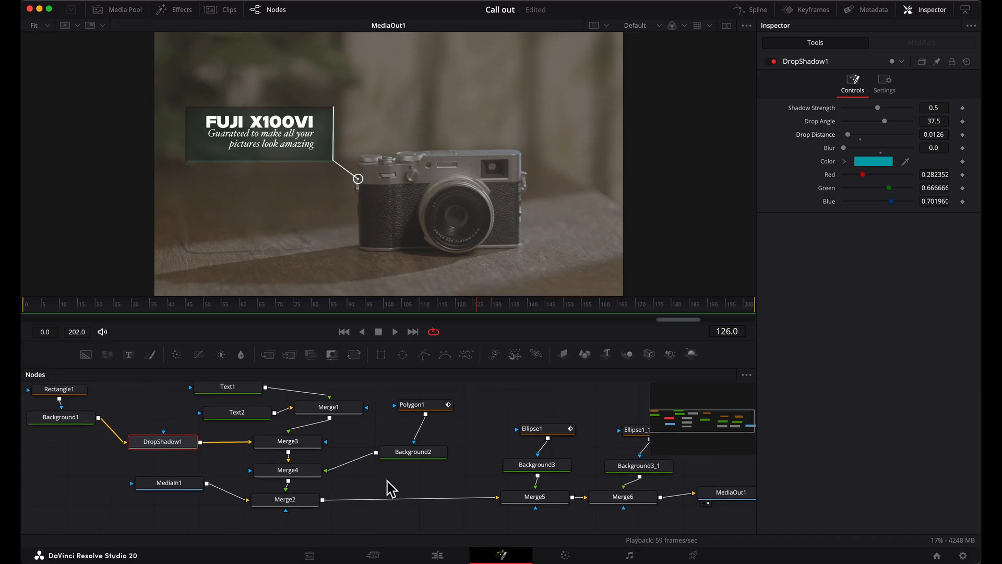
pyautogui.scroll(-2, 391, 486)
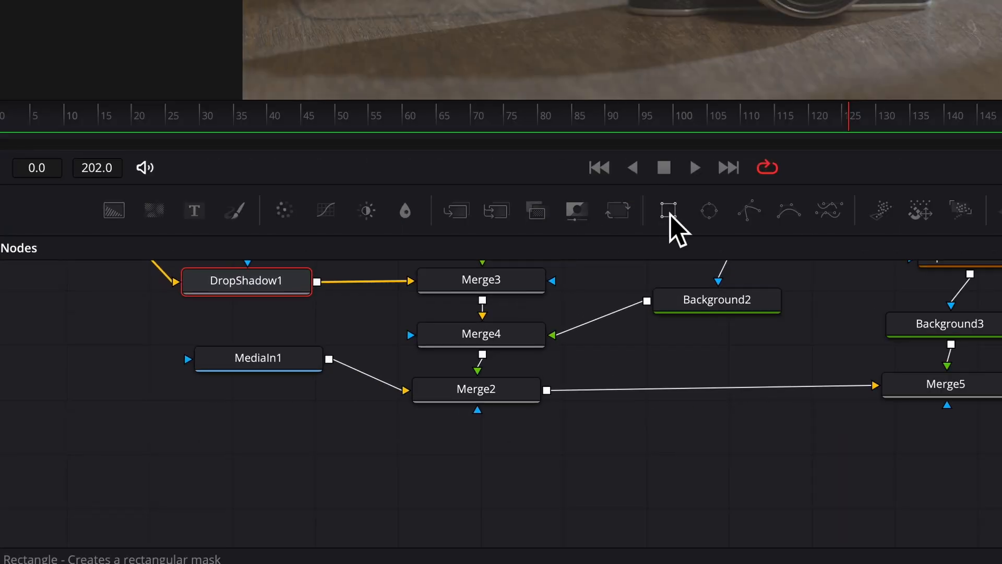
pyautogui.moveTo(668, 213); pyautogui.dragTo(477, 414)
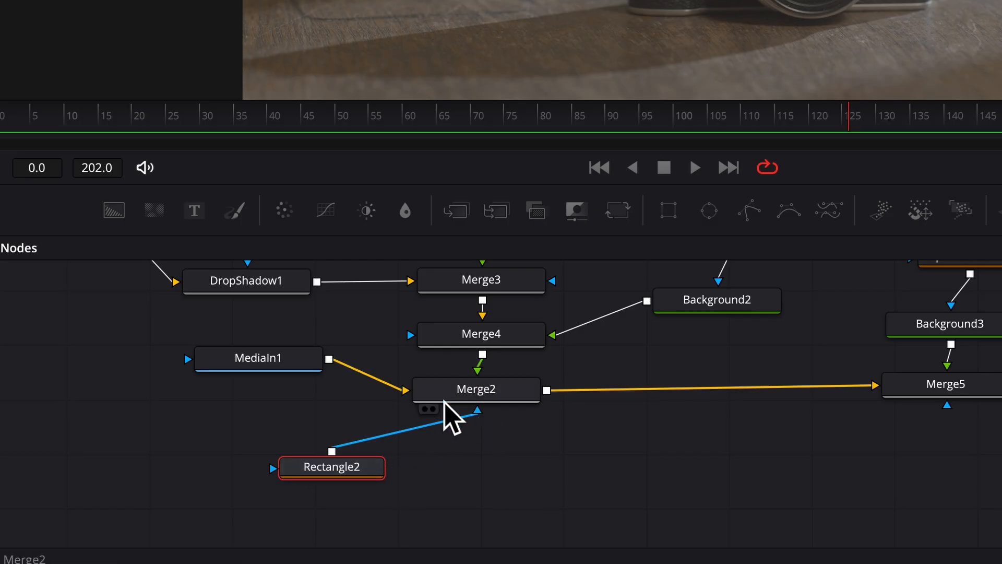
# Step: Rearrange the MediaIn1 and Merge2 nodes so the Rectangle2 mask connection is laid out clearly
pyautogui.moveTo(301, 364); pyautogui.dragTo(264, 399)
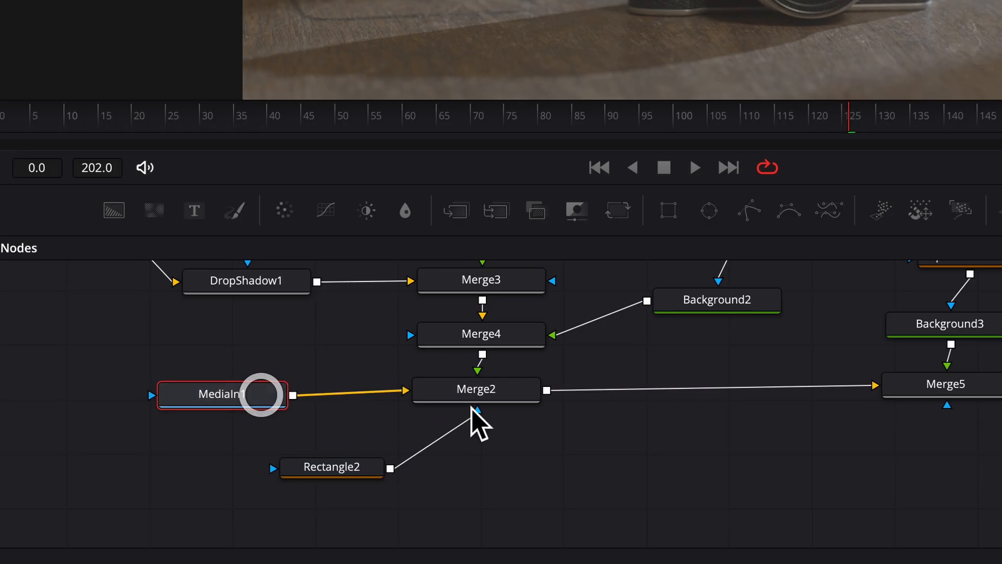
pyautogui.moveTo(516, 392)
pyautogui.mouseDown()
pyautogui.moveTo(515, 432)
pyautogui.moveTo(503, 386)
pyautogui.moveTo(502, 401)
pyautogui.mouseUp()
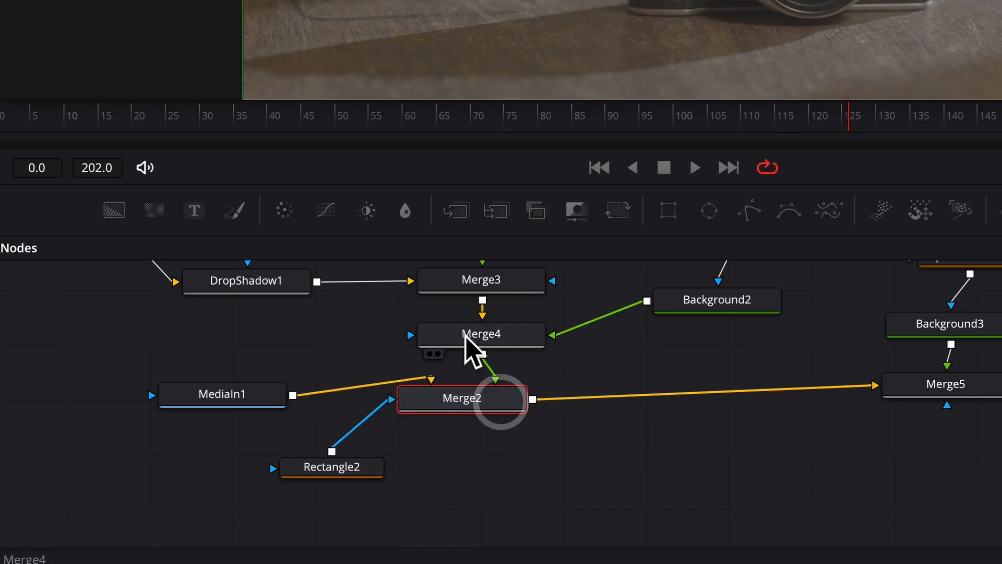
pyautogui.scroll(5, 611, 344)
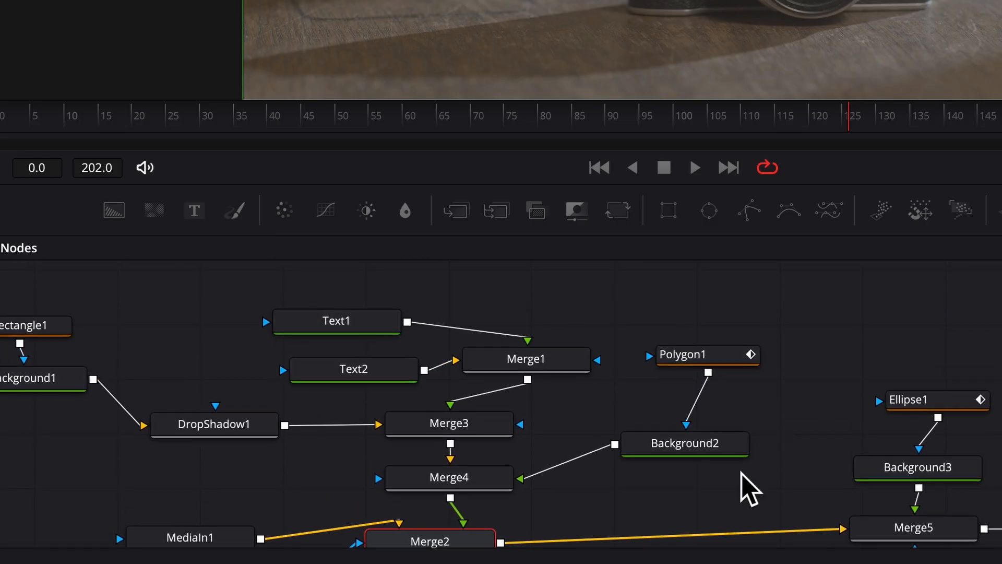
pyautogui.scroll(-2, 757, 460)
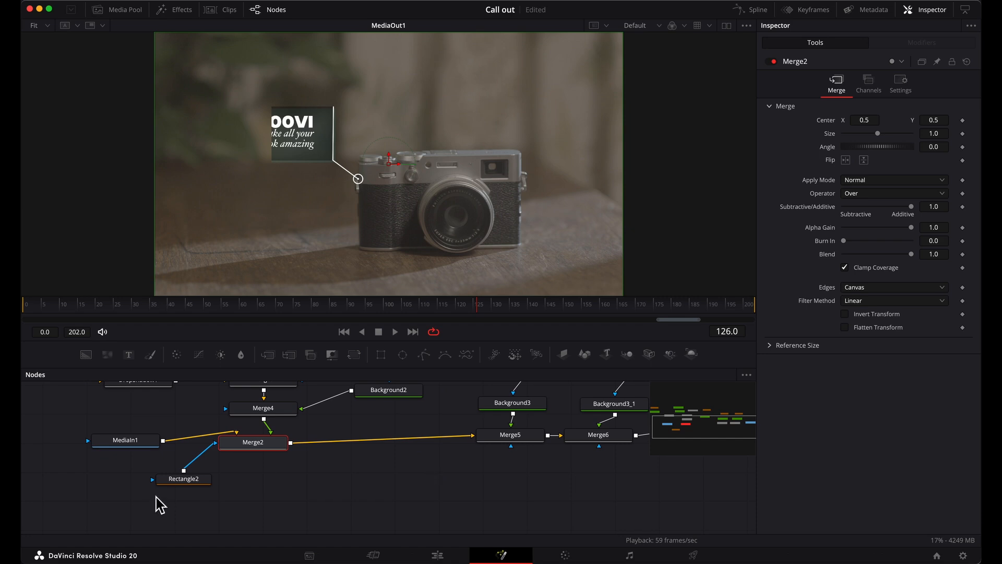
# Step: Move the Rectangle2 mask over the whole call-out and keyframe its Center at frame 70, at about X 0.1617, Y 0.6781
pyautogui.click(183, 478)
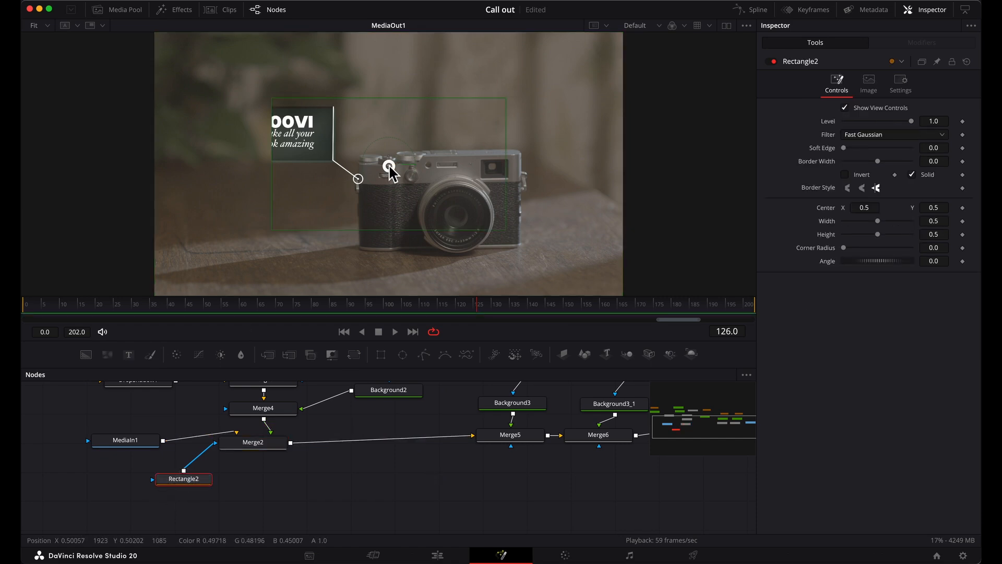
pyautogui.moveTo(392, 162); pyautogui.dragTo(247, 125)
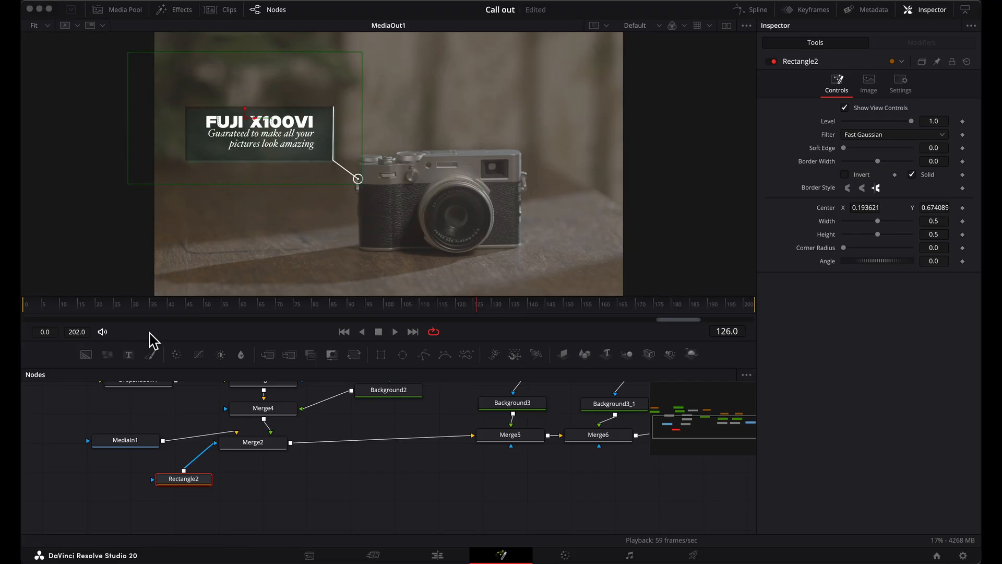
pyautogui.click(276, 303)
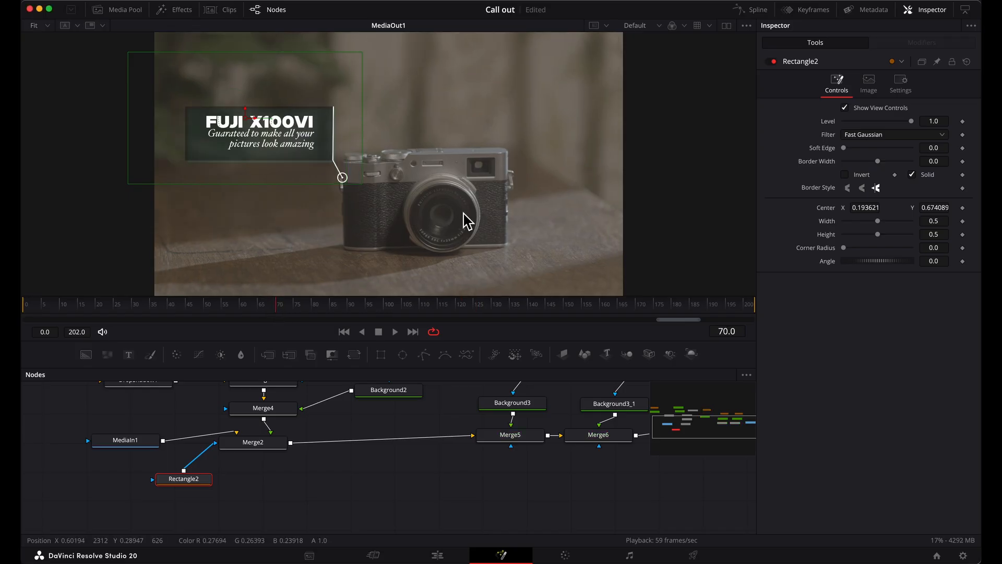
pyautogui.click(963, 209)
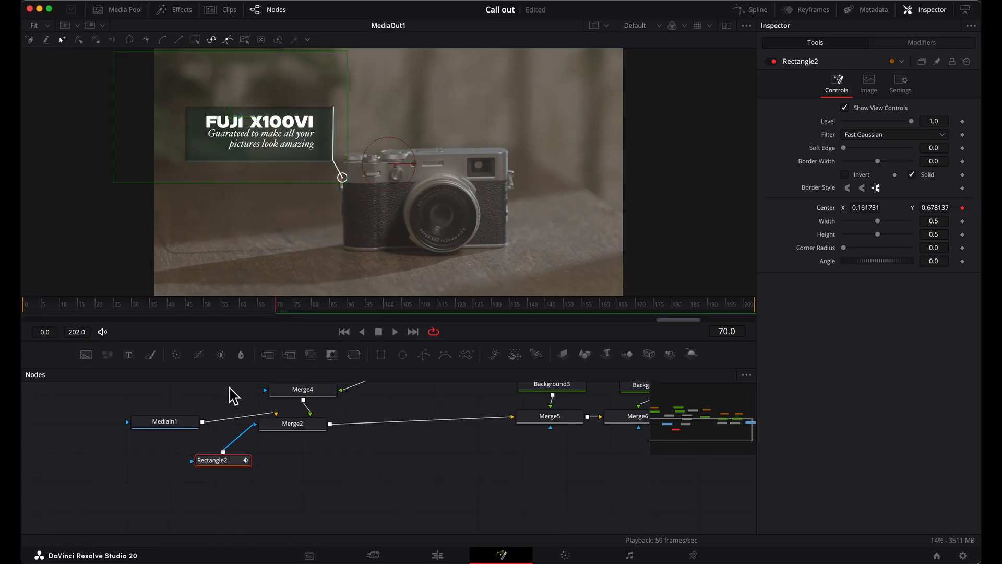
# Step: Shift the Rectangle2 mask up to hide the pointer line at frame 60, and move it above the entire call-out at frame 50
pyautogui.click(240, 303)
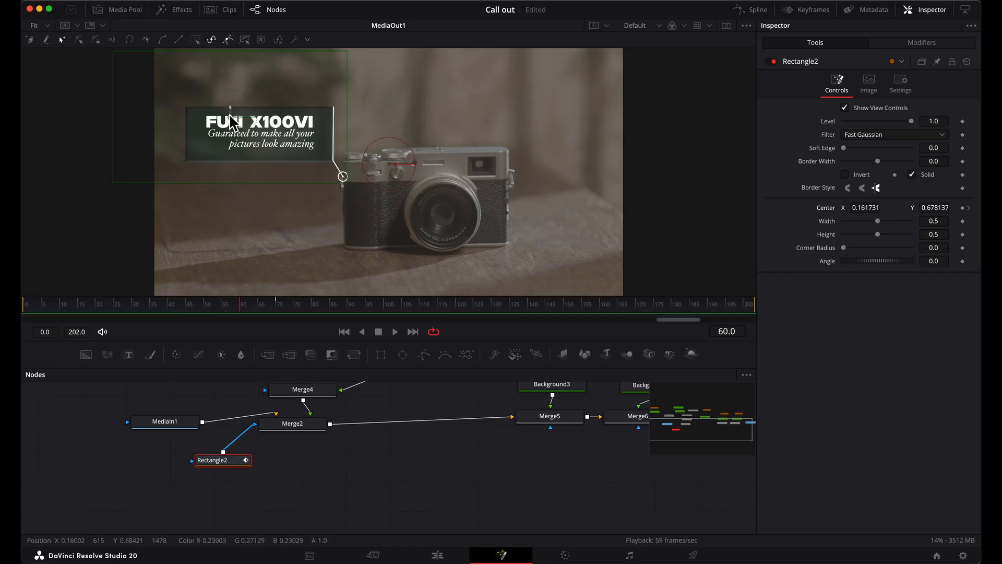
pyautogui.moveTo(230, 116); pyautogui.dragTo(224, 107)
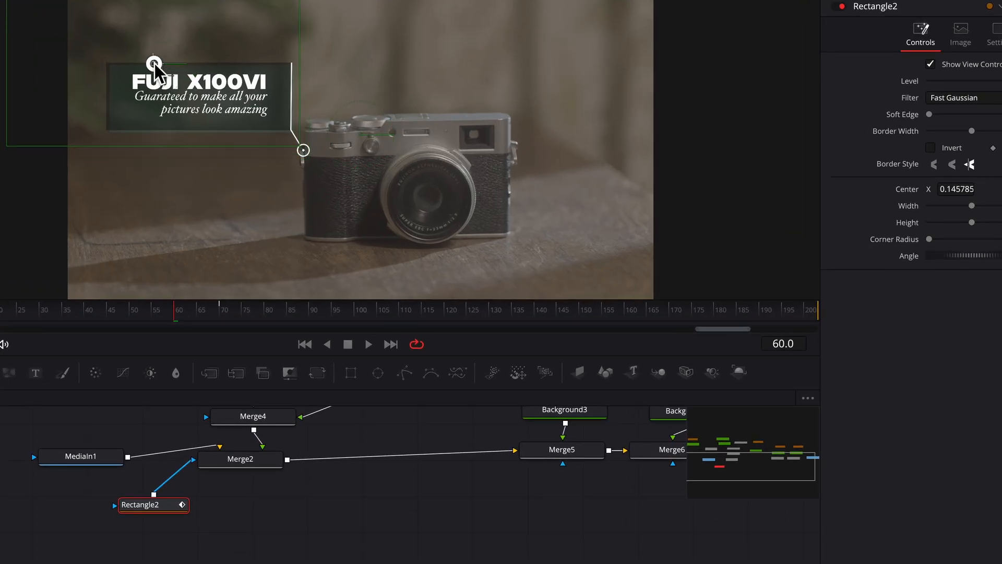
pyautogui.moveTo(155, 64); pyautogui.dragTo(148, 53)
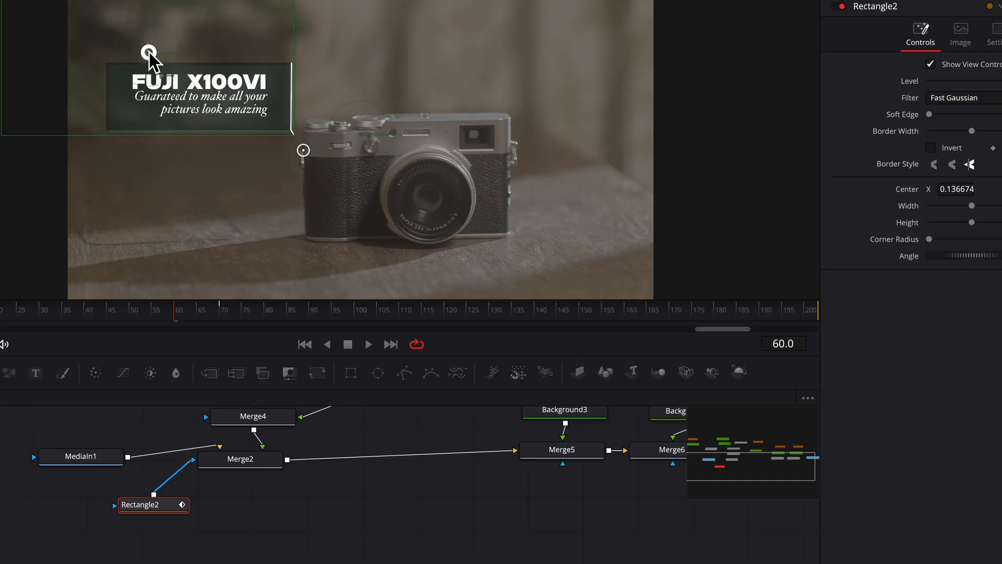
pyautogui.click(131, 307)
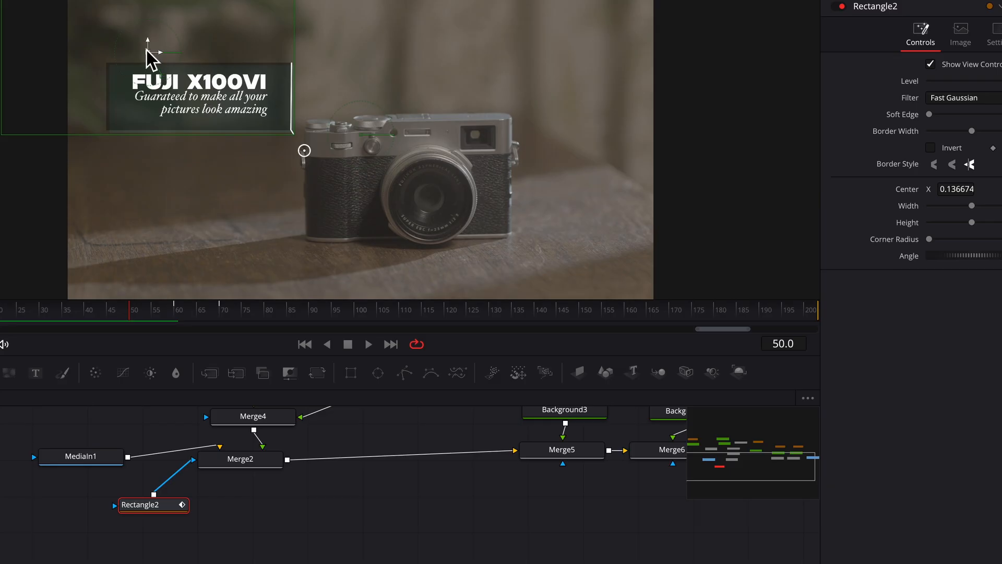
pyautogui.moveTo(149, 50); pyautogui.dragTo(154, 1)
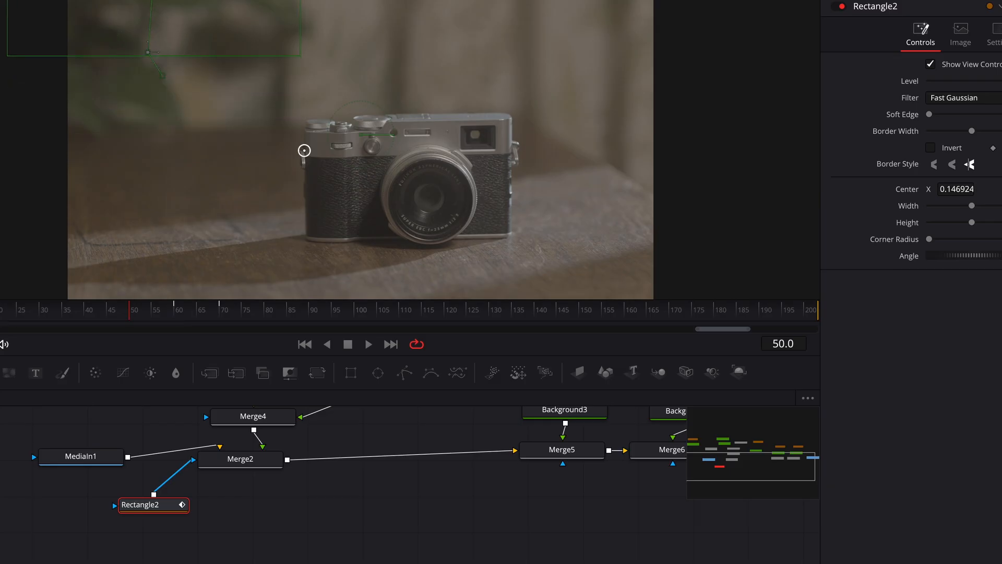
# Step: Play the mask reveal from frame 26, and scrub past frame 70 to check the mask's coverage of the moving pointer line
pyautogui.click(21, 310)
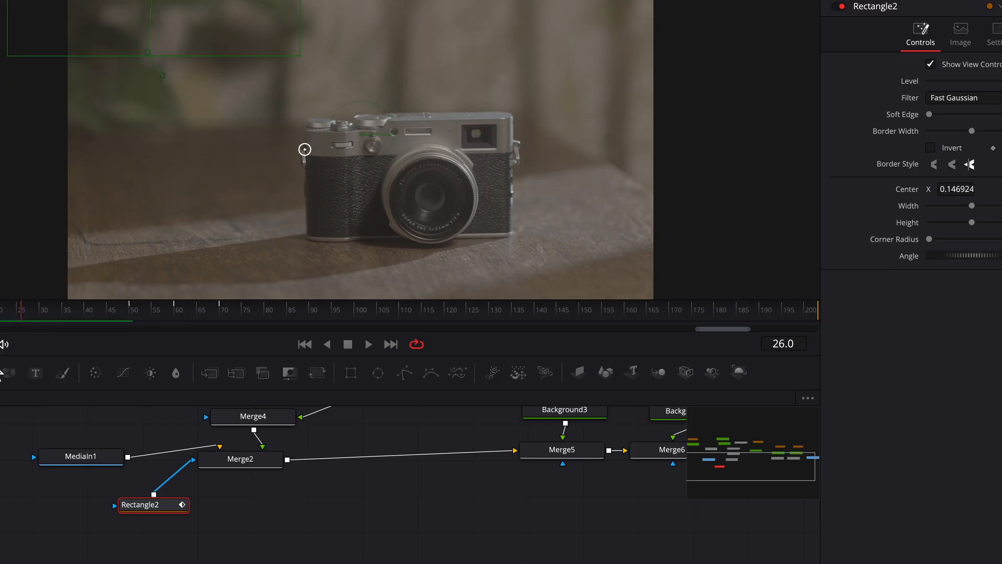
pyautogui.click(369, 344)
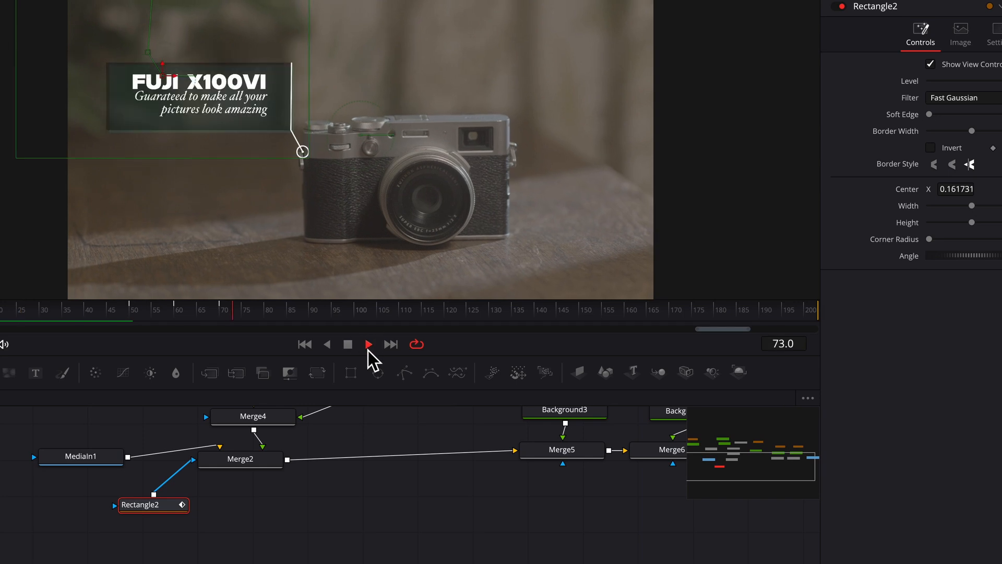
pyautogui.click(347, 344)
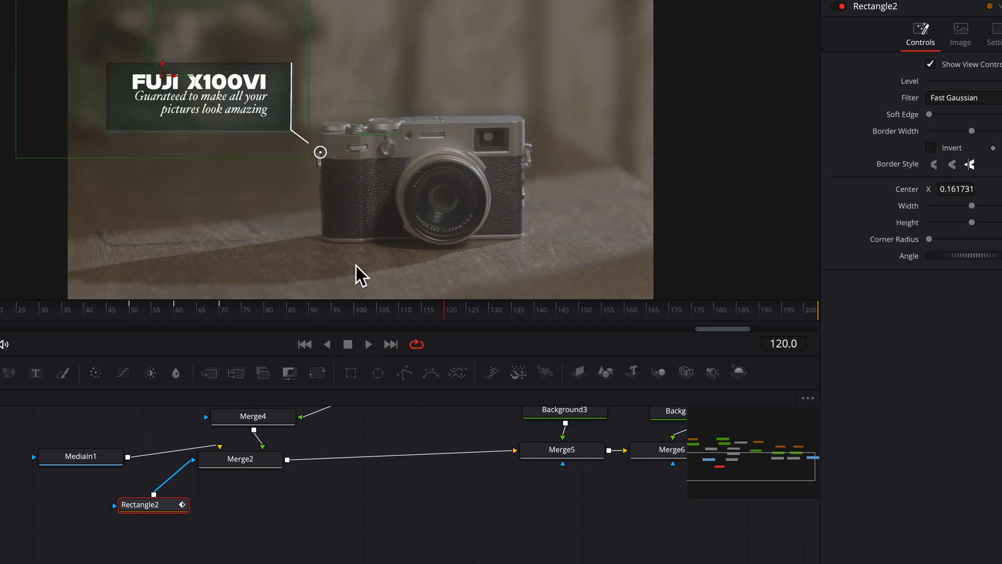
pyautogui.moveTo(221, 309); pyautogui.dragTo(373, 313)
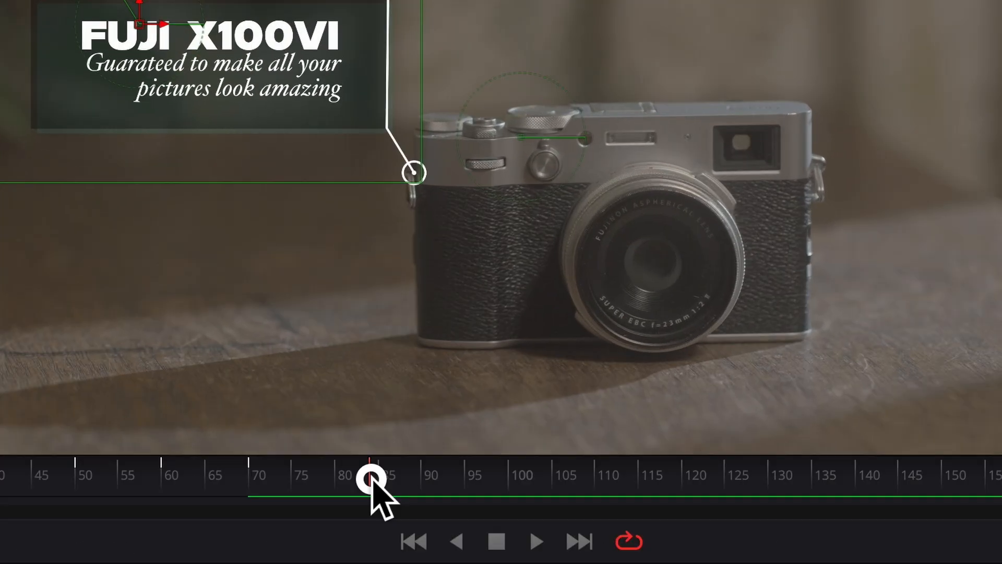
pyautogui.moveTo(587, 514); pyautogui.dragTo(796, 511)
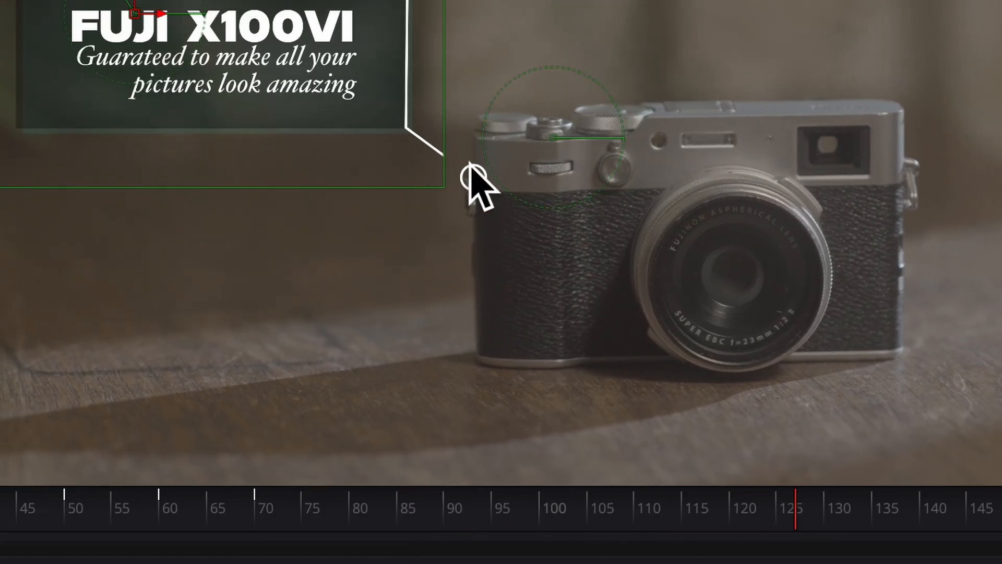
# Step: Keyframe the Rectangle2 mask's Width and Height at 0.5 on frame 72, and enlarge both on frame 73 to cover the pointer line's full movement
pyautogui.click(267, 508)
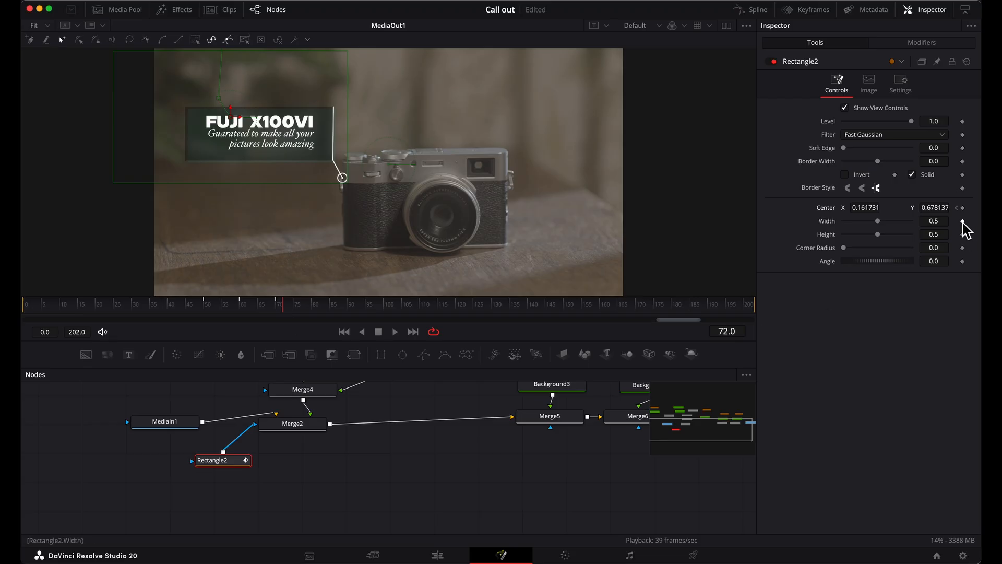
pyautogui.click(963, 221)
pyautogui.click(962, 235)
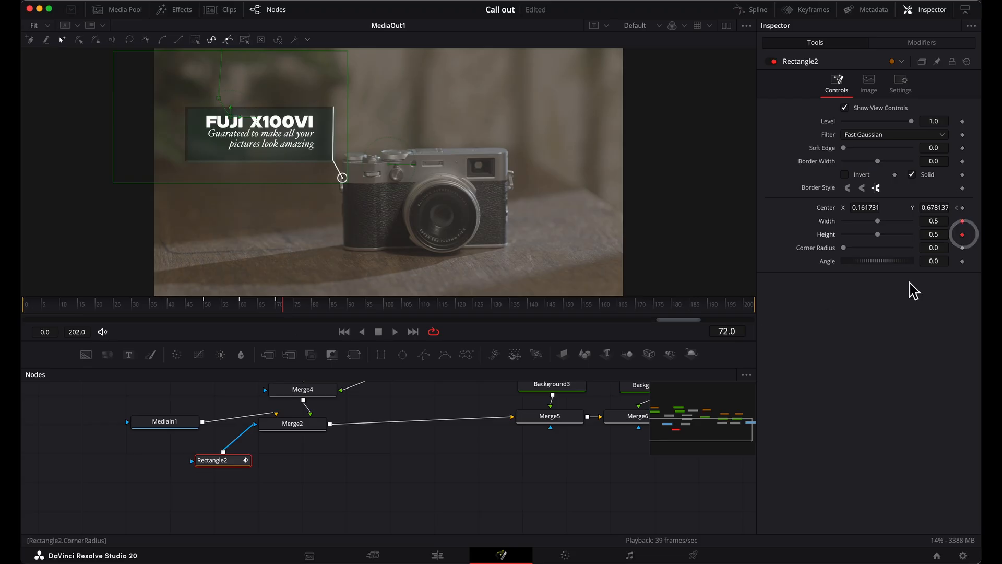
pyautogui.press('Right')
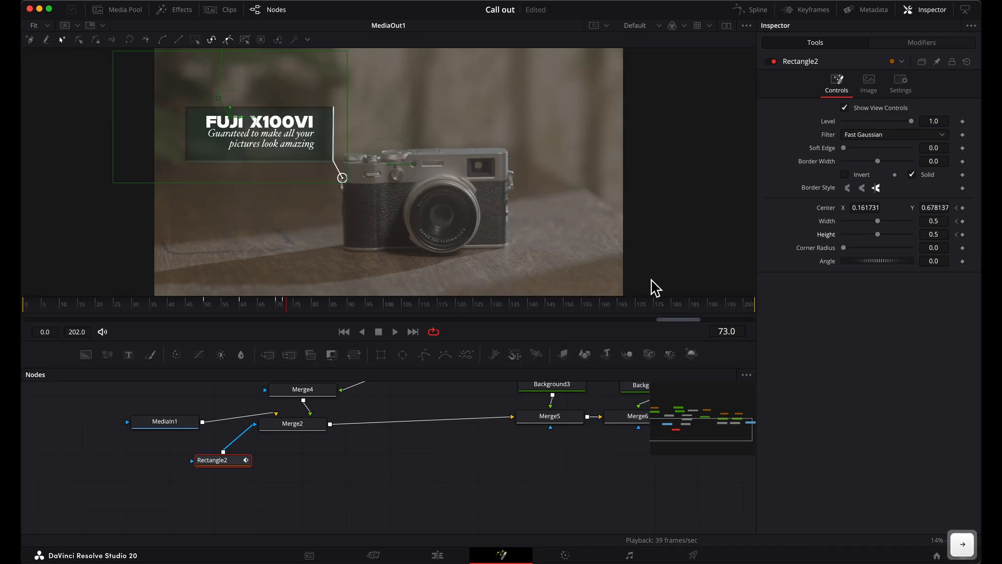
pyautogui.moveTo(878, 220); pyautogui.dragTo(913, 223)
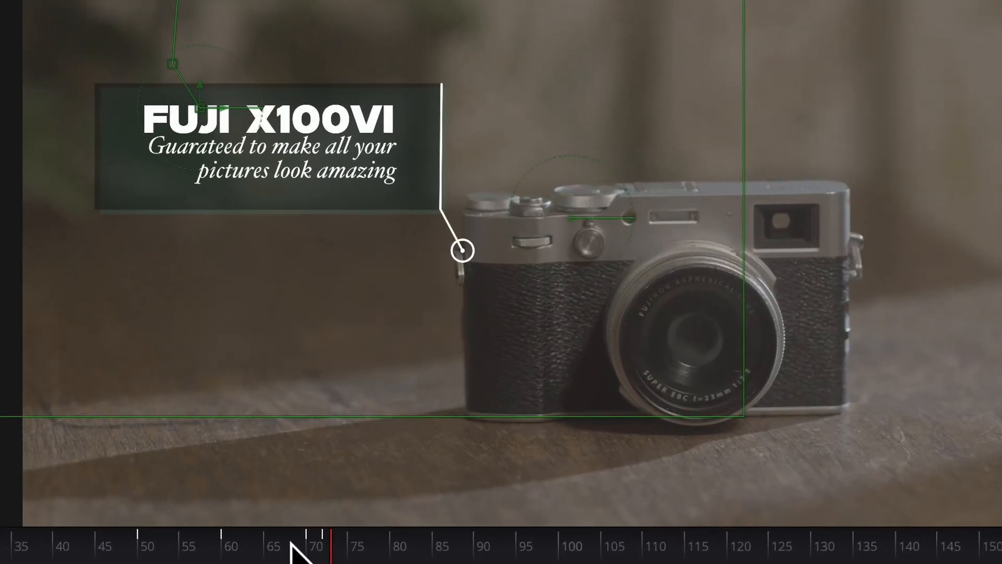
# Step: Play back the call-out animation to check the pointer line with the enlarged mask
pyautogui.click(273, 431)
pyautogui.press('space')
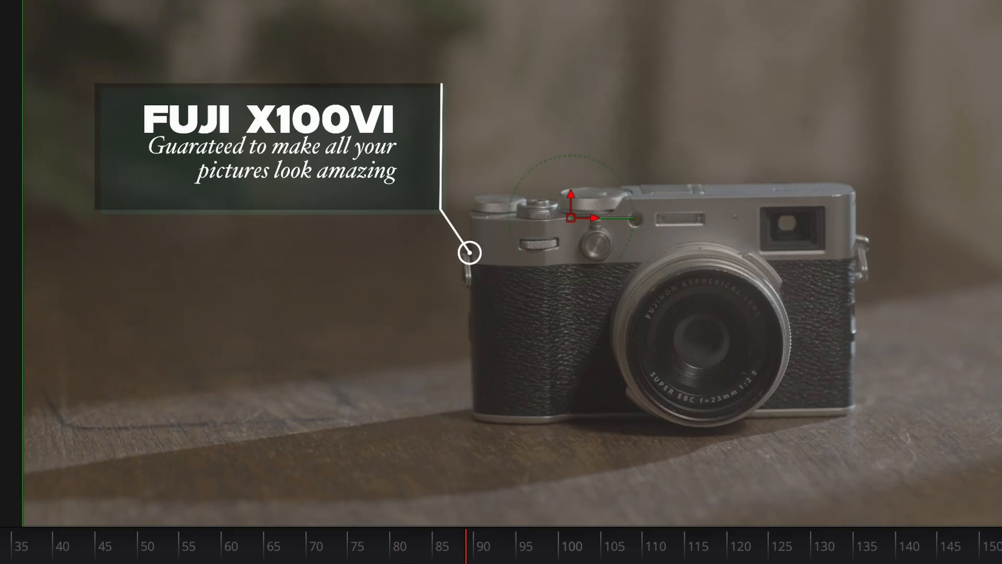
pyautogui.click(503, 532)
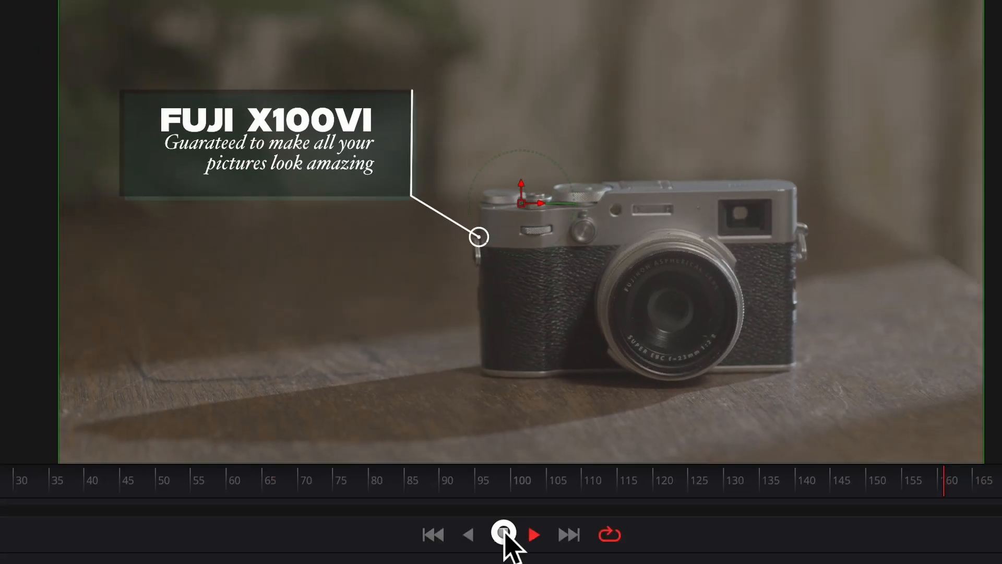
pyautogui.click(256, 479)
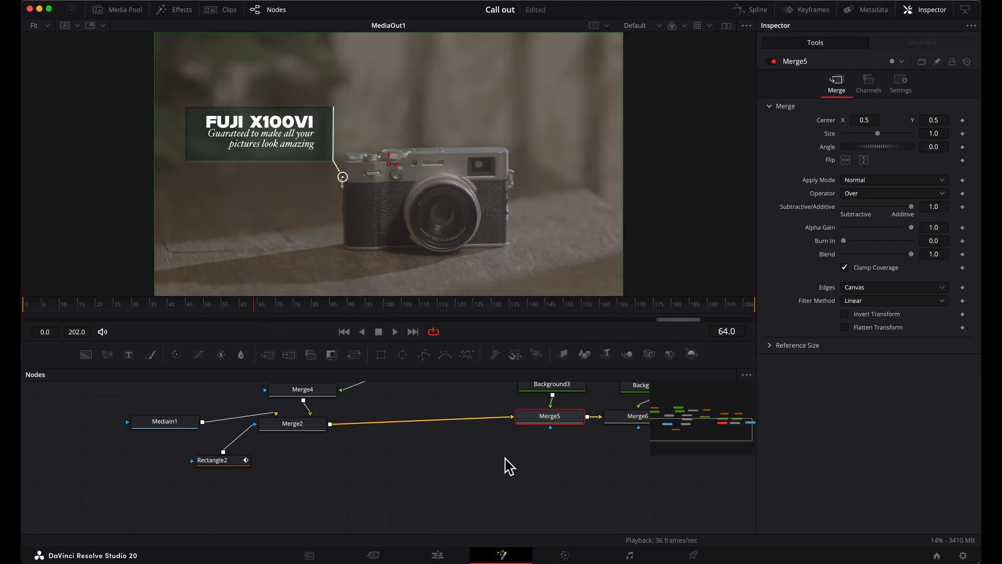
# Step: Keyframe the Level of Ellipse1_1 and Ellipse1 at 1.0 on frame 68
pyautogui.scroll(5, 509, 466)
pyautogui.hscroll(10, 509, 466)
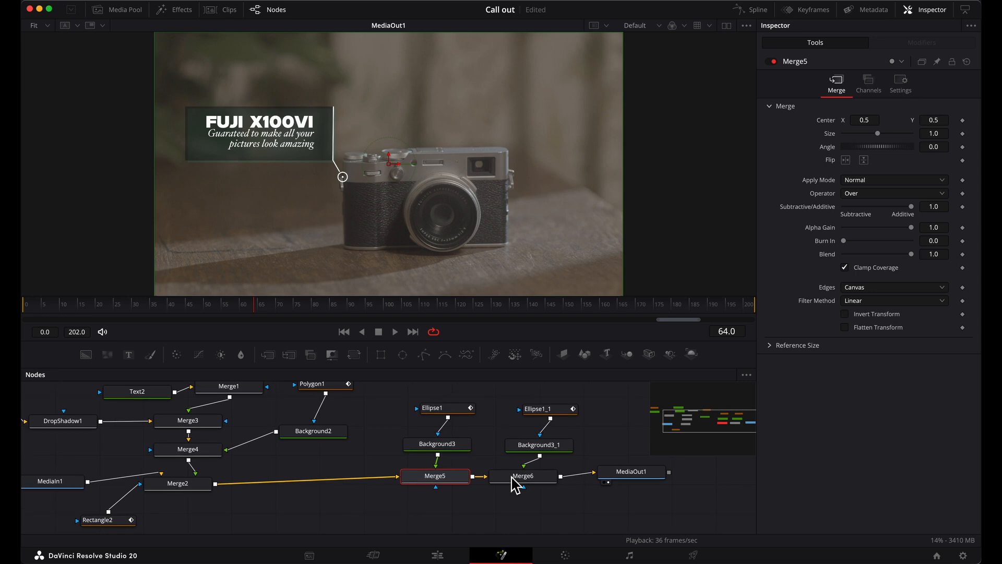
pyautogui.scroll(1, 556, 459)
pyautogui.hscroll(2, 557, 459)
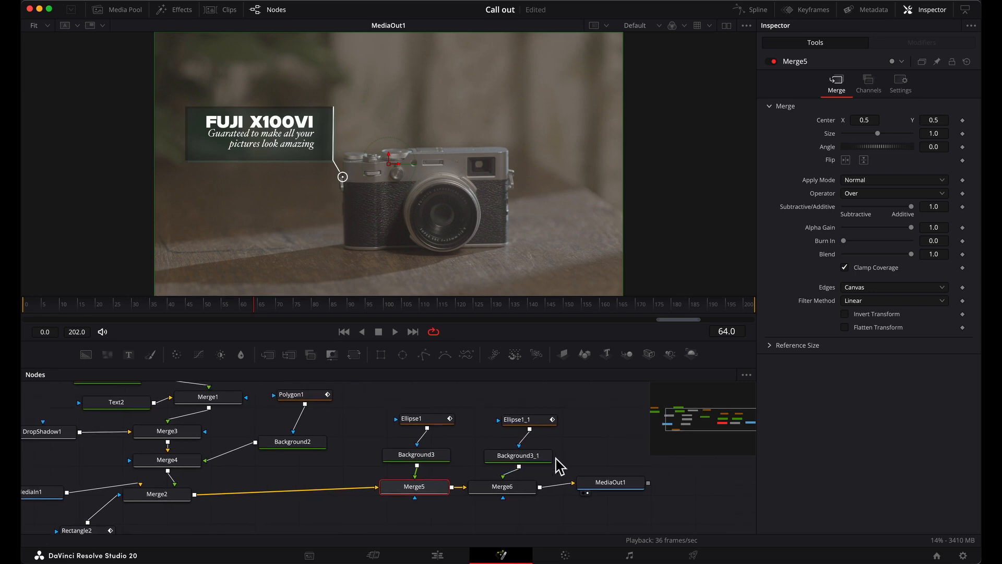
pyautogui.hscroll(2, 557, 465)
pyautogui.moveTo(492, 420); pyautogui.dragTo(483, 427)
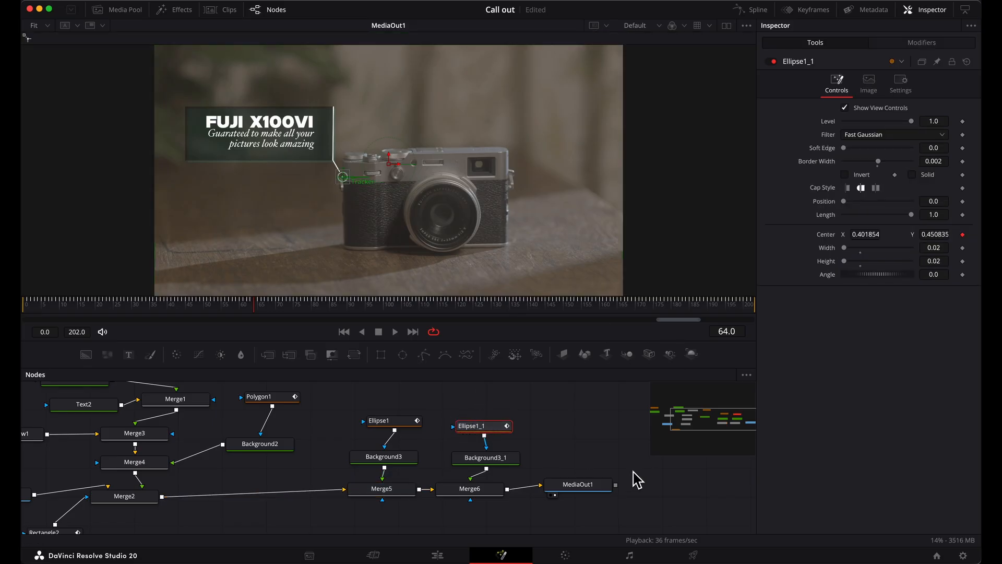
pyautogui.click(267, 303)
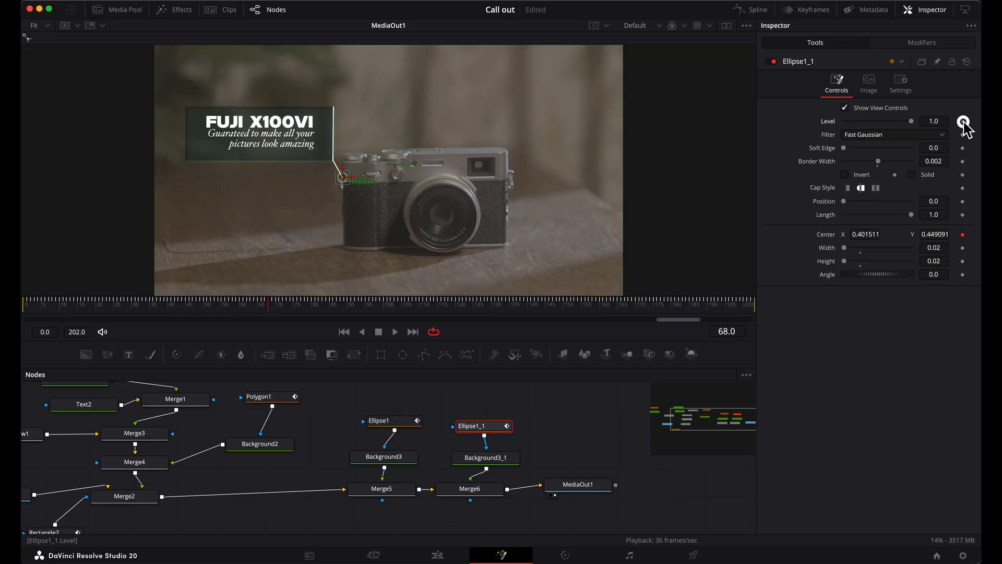
pyautogui.click(394, 421)
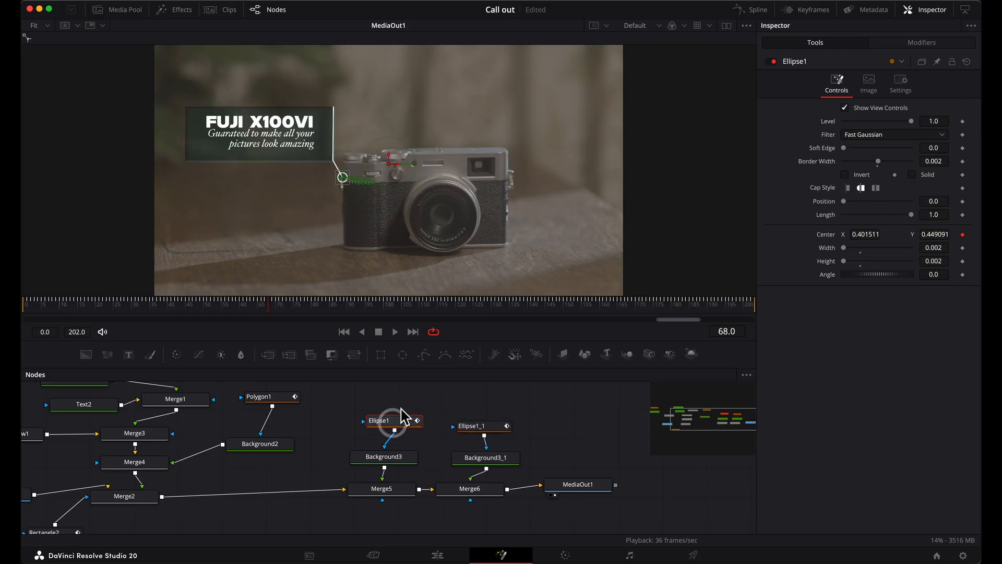
pyautogui.click(962, 121)
# Step: Set the Level of Ellipse1 and Ellipse1_1 to 0.0 on frame 67
pyautogui.press('Left')
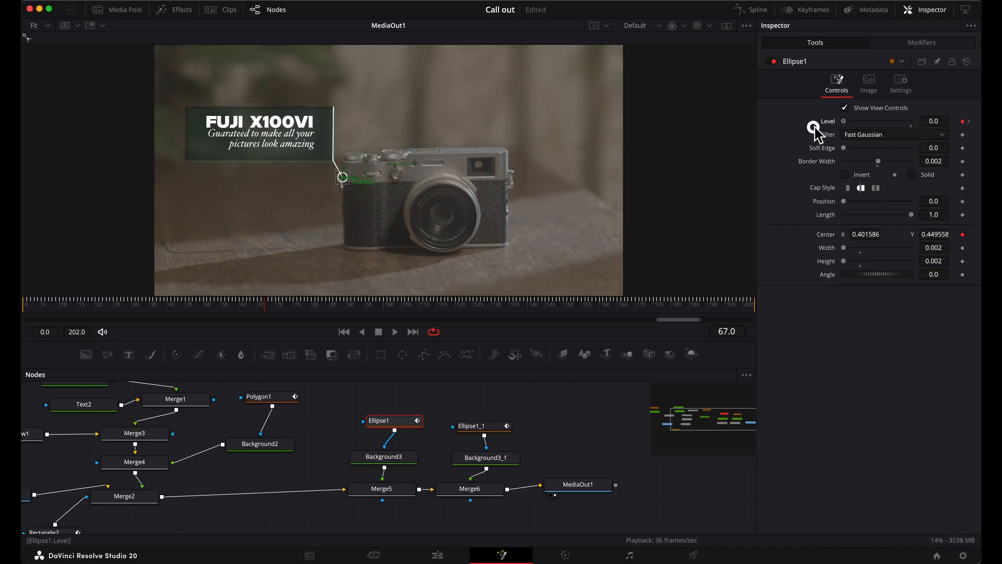
pyautogui.click(485, 426)
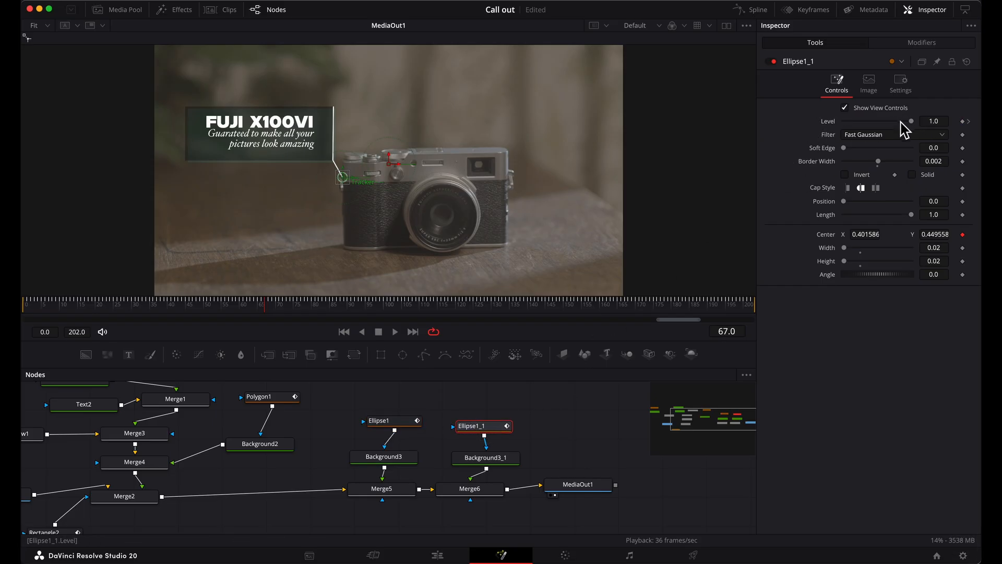
pyautogui.moveTo(908, 121); pyautogui.dragTo(806, 124)
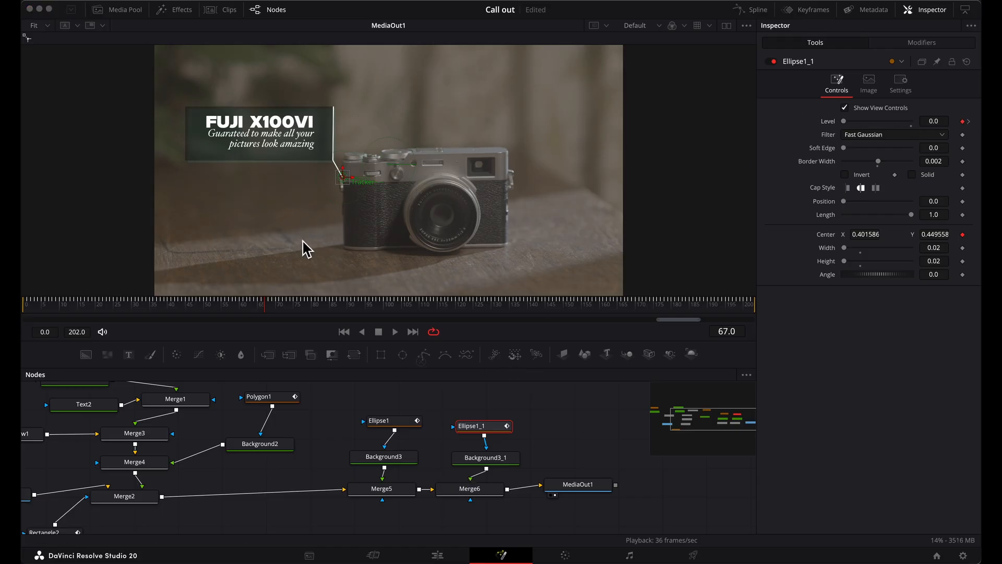
# Step: Keyframe the Width and Height of Ellipse1_1 at 0.02 on frame 69
pyautogui.click(517, 337)
pyautogui.press('Right')
pyautogui.press('Left')
pyautogui.press('Left')
pyautogui.press('Right')
pyautogui.press('Right')
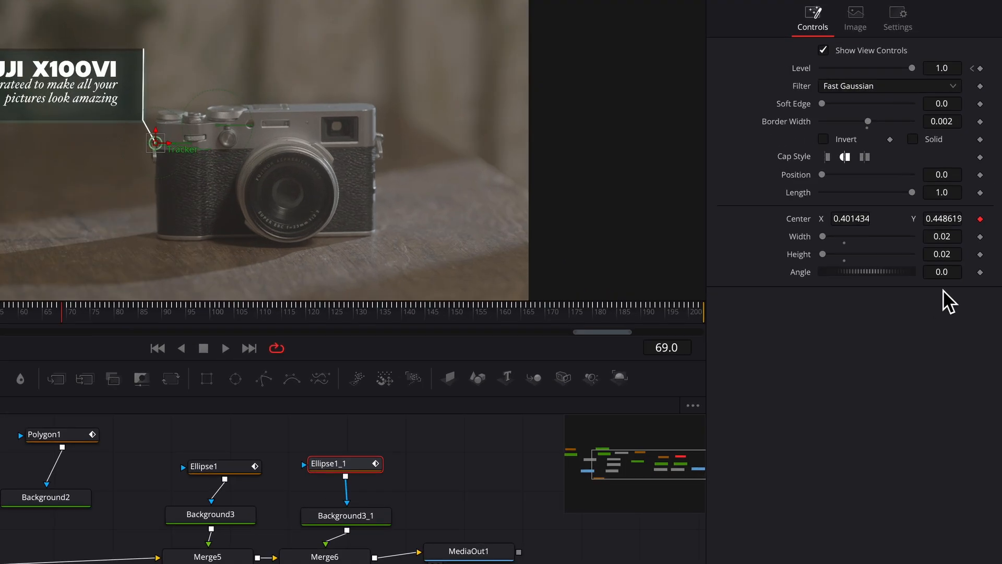
pyautogui.click(980, 236)
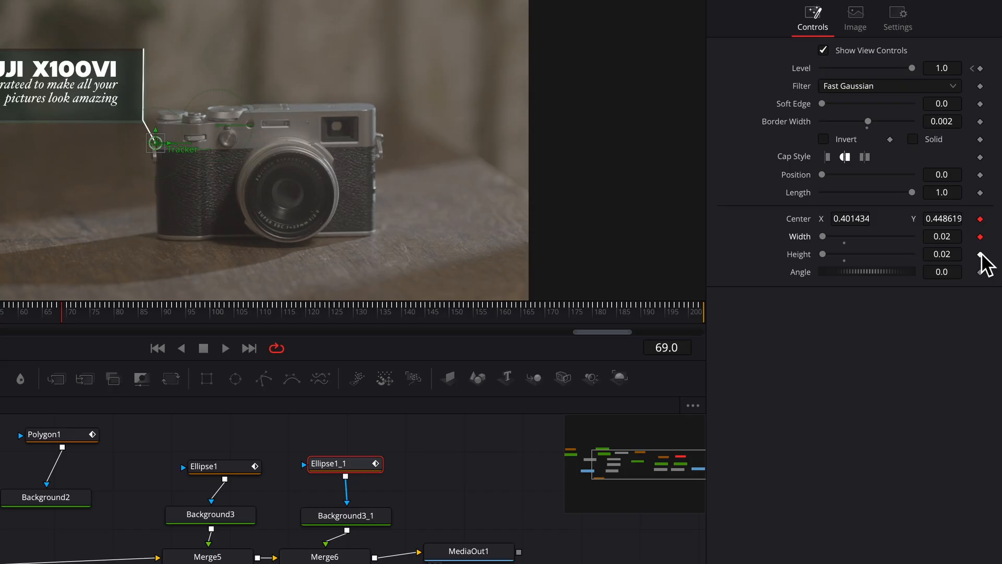
pyautogui.click(980, 254)
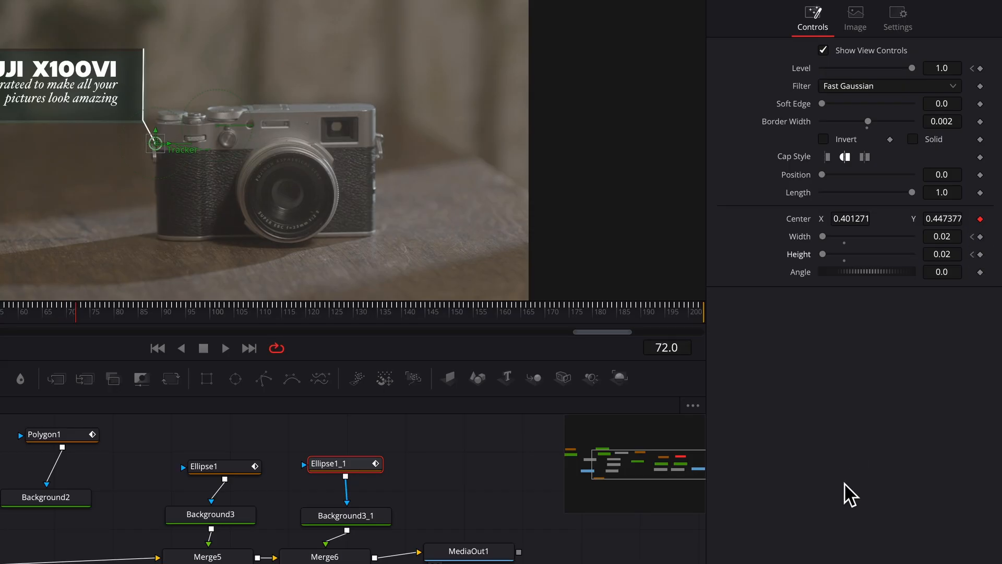
# Step: Enlarge the Ellipse1_1 ring on frame 72 by setting its Width and Height to 0.04
pyautogui.click(947, 236)
pyautogui.click(955, 254)
pyautogui.click(944, 314)
# Step: Shrink the Ellipse1_1 ring on frame 78 by setting its Width and Height to 0.02
pyautogui.press('Right')
pyautogui.press('Right')
pyautogui.press('Right')
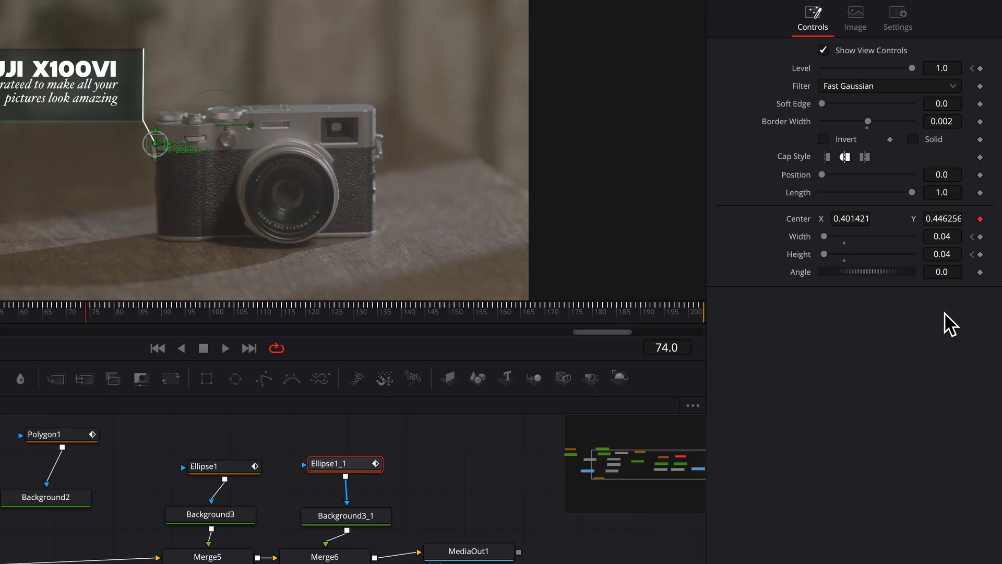
pyautogui.press('Right')
pyautogui.press('Right')
pyautogui.press('Right')
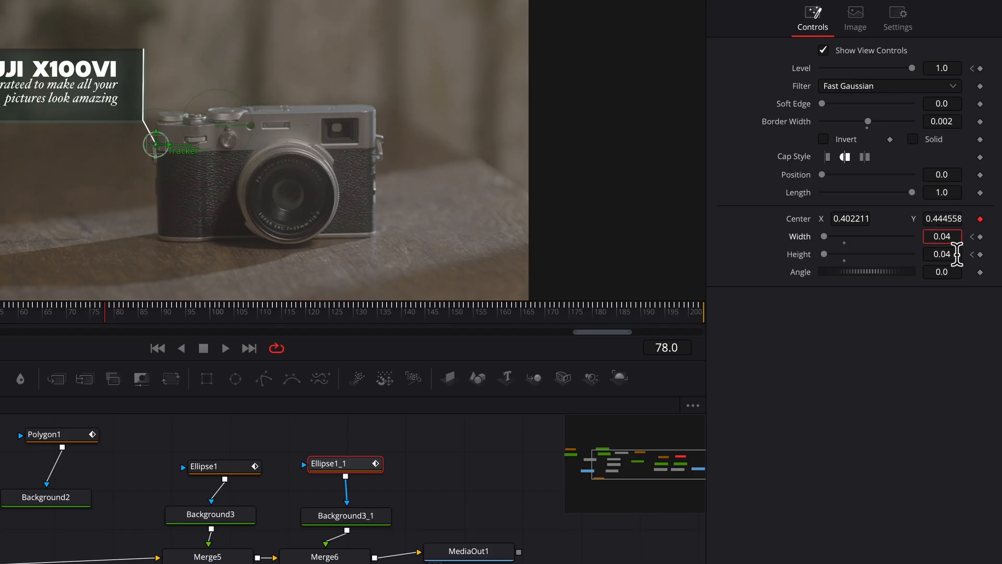
pyautogui.press('BackSpace')
pyautogui.write('2')
pyautogui.click(953, 254)
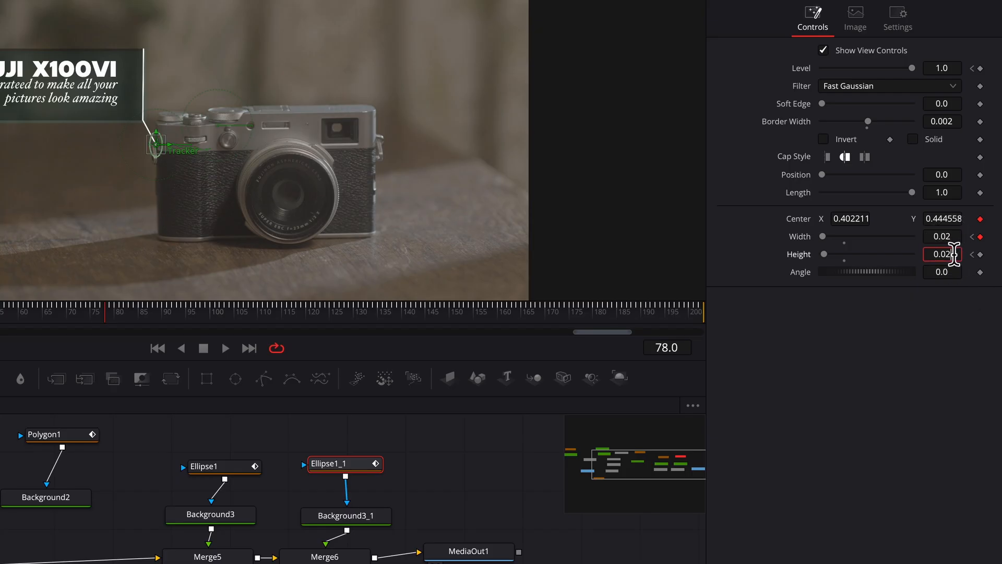
pyautogui.press('Return')
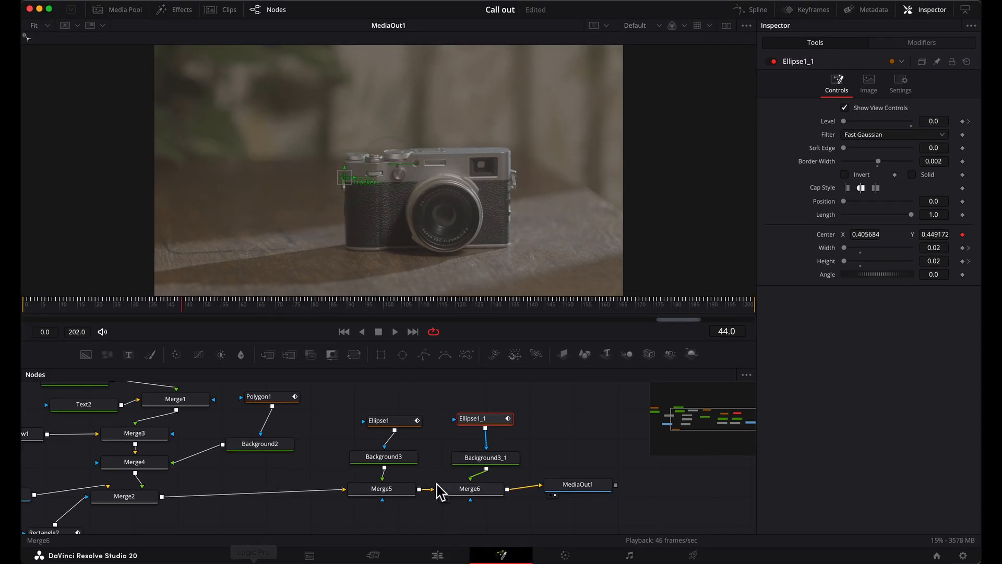
# Step: Switch to the Edit page and play the C0705.MP4 clip from near its start to review the call-out animation
pyautogui.click(438, 555)
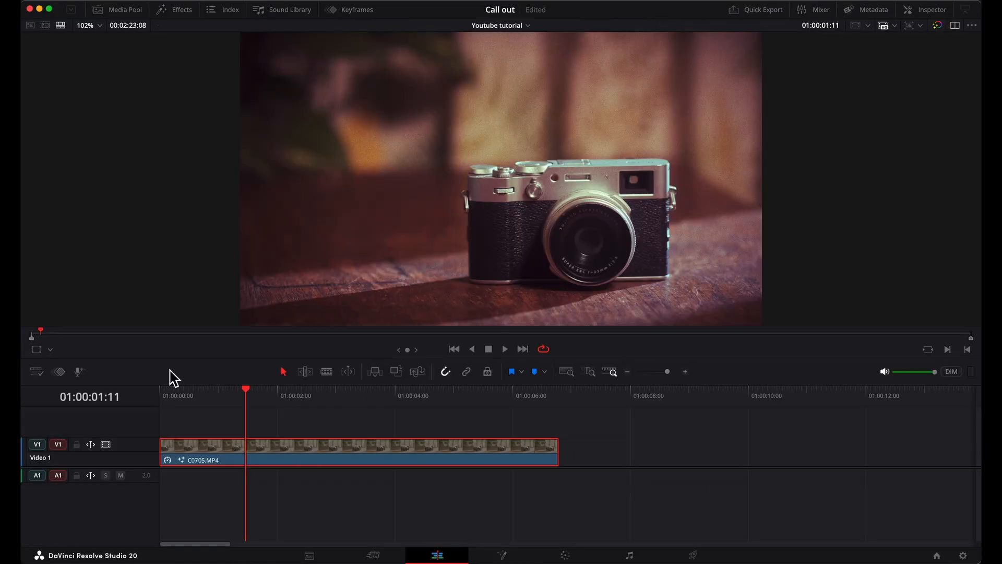
pyautogui.click(177, 396)
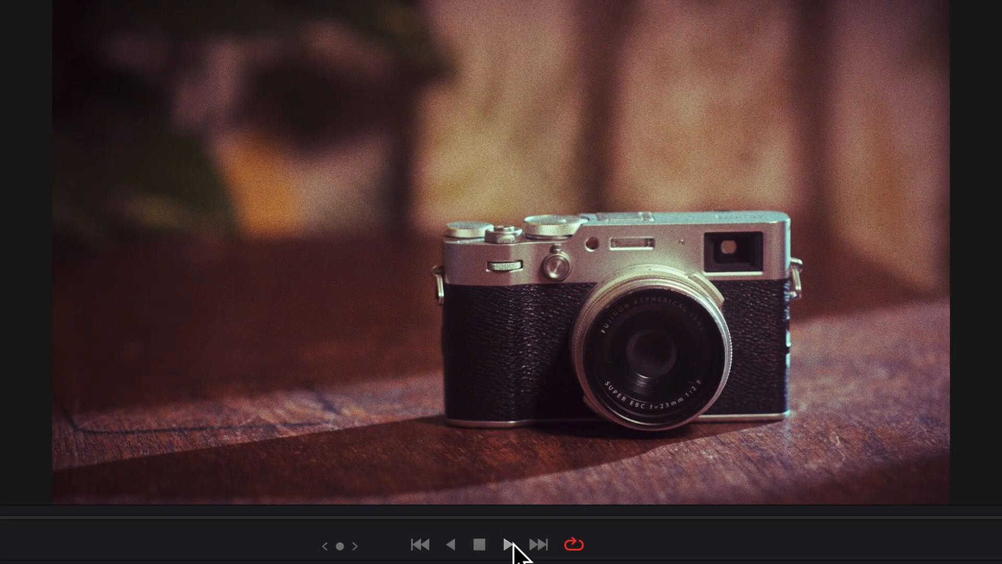
pyautogui.click(513, 544)
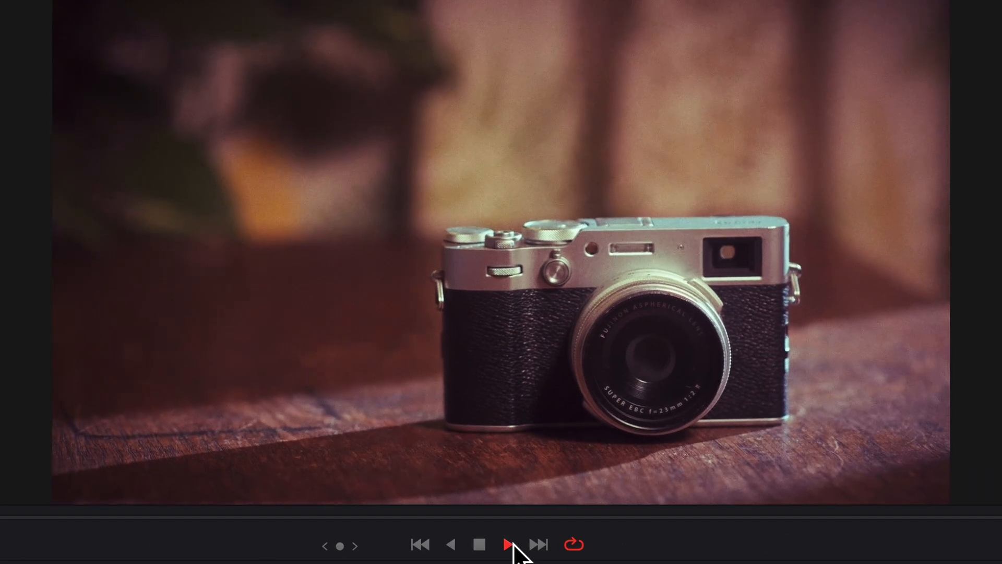